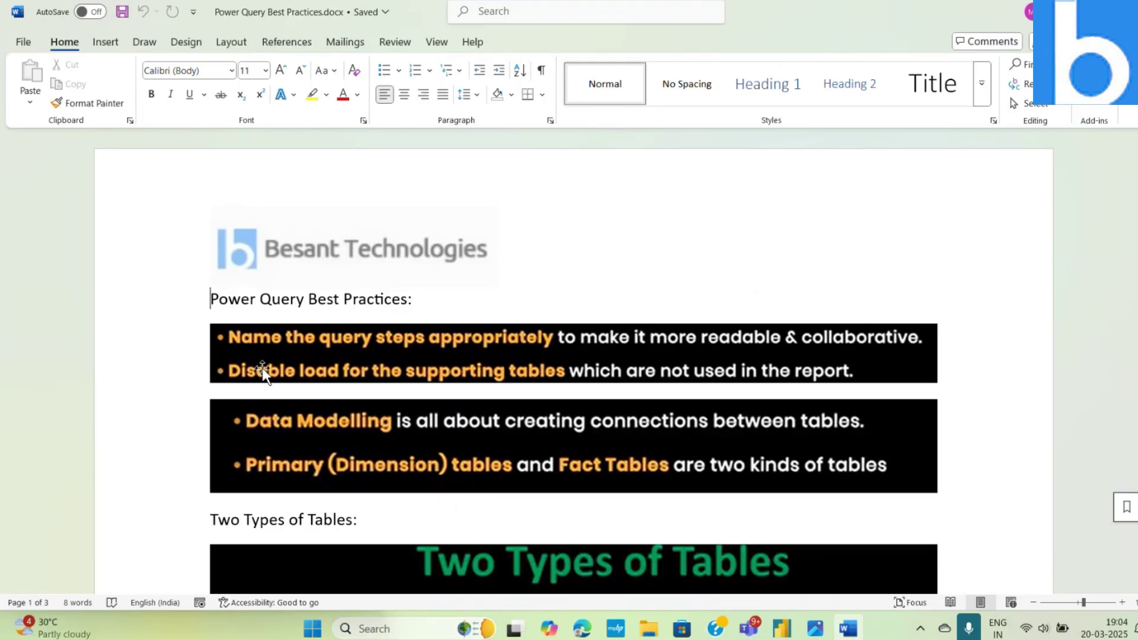
Step: Switch to Power BI Desktop and connect to the Excel workbook "2. append and merge.xlsx" in the Power BI > Power Query folder
click(779, 633)
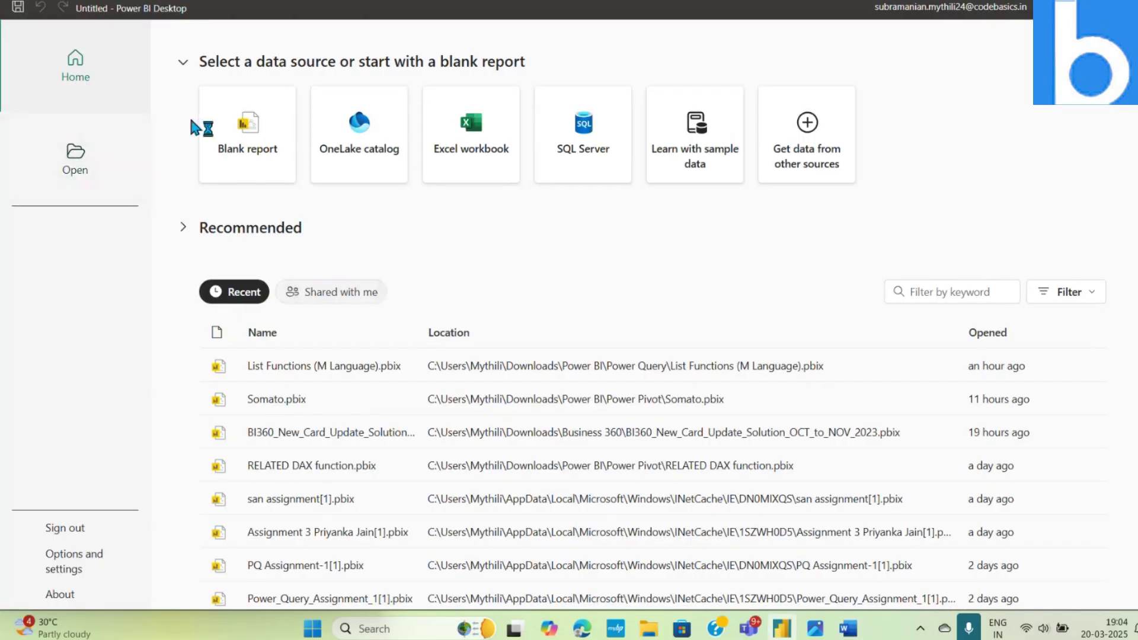
click(455, 142)
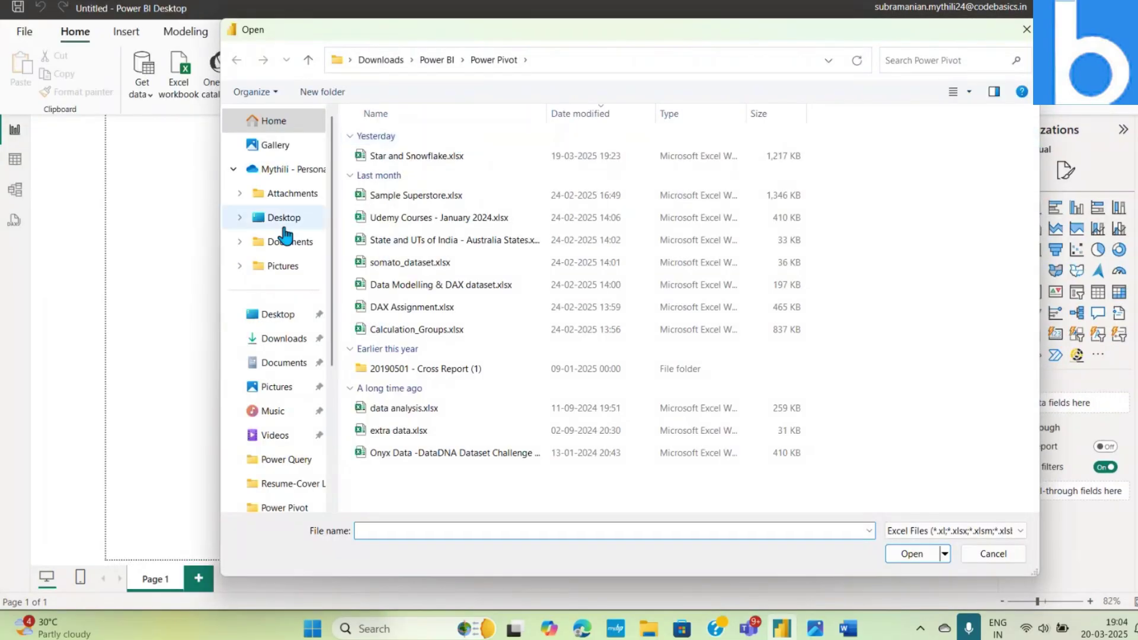
click(431, 61)
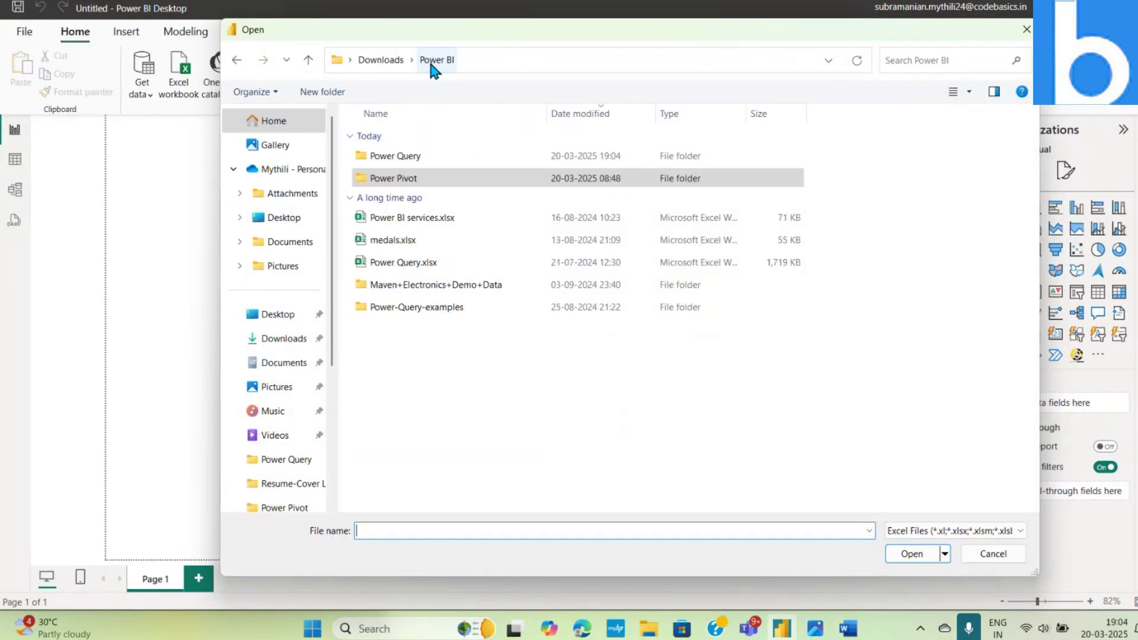
double_click(422, 157)
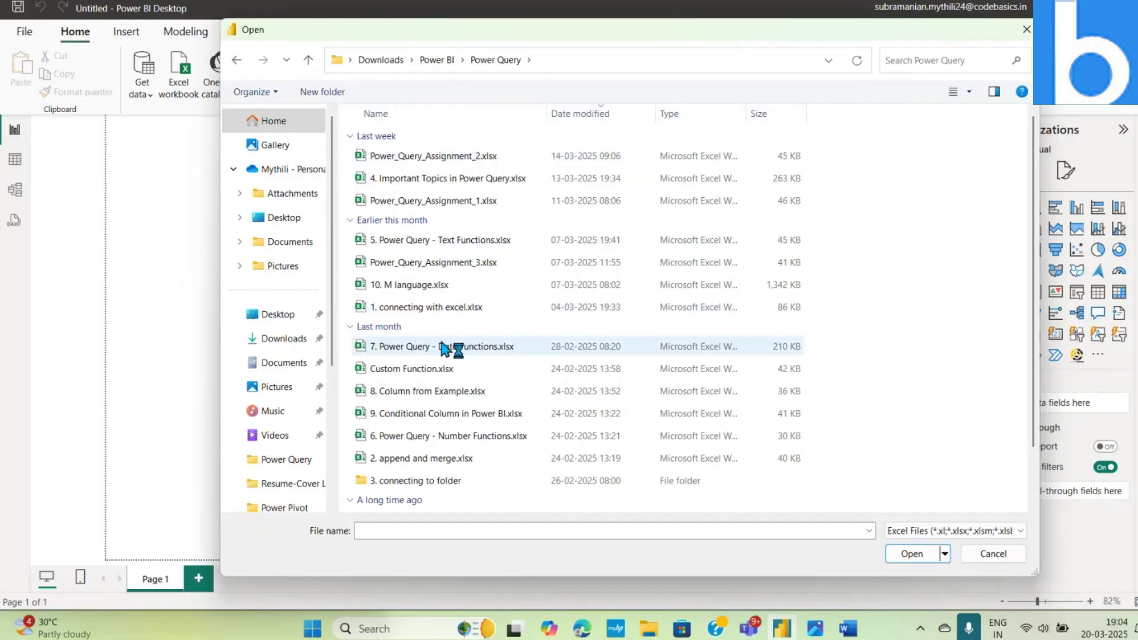
click(427, 458)
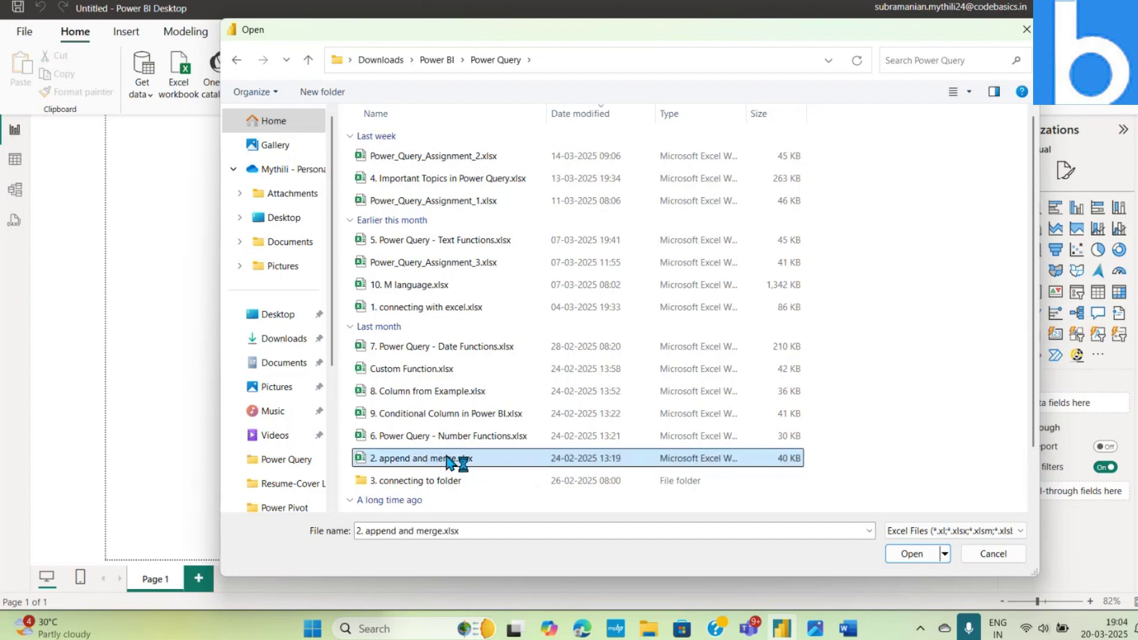
click(920, 557)
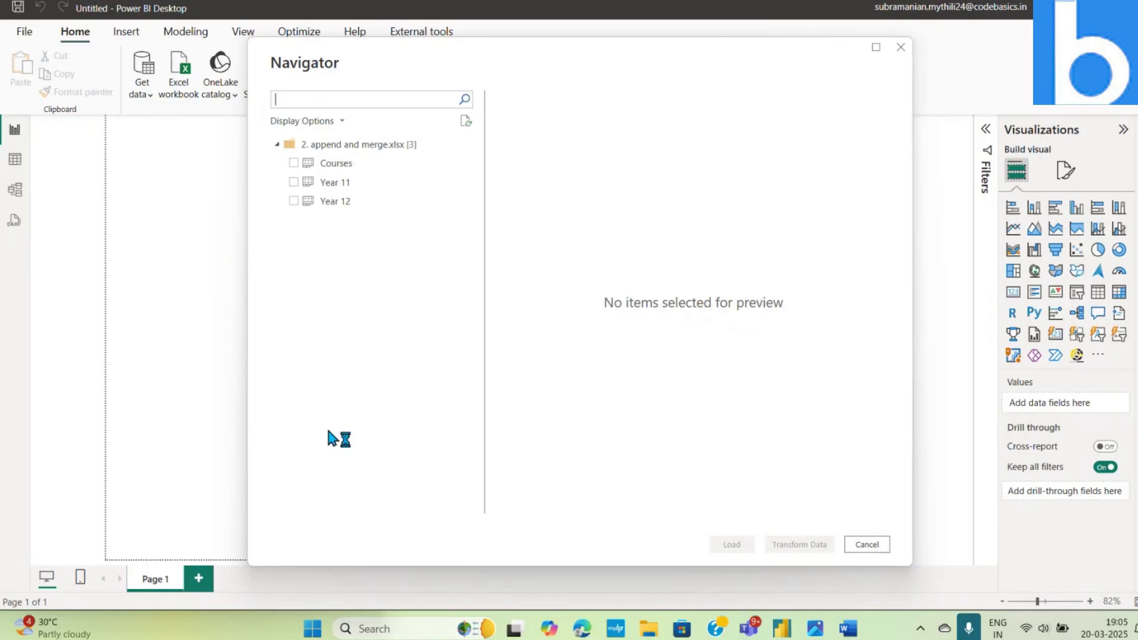
Step: Select the Courses, Year 11 and Year 12 sheets and open them for transformation in the Power Query Editor
click(293, 162)
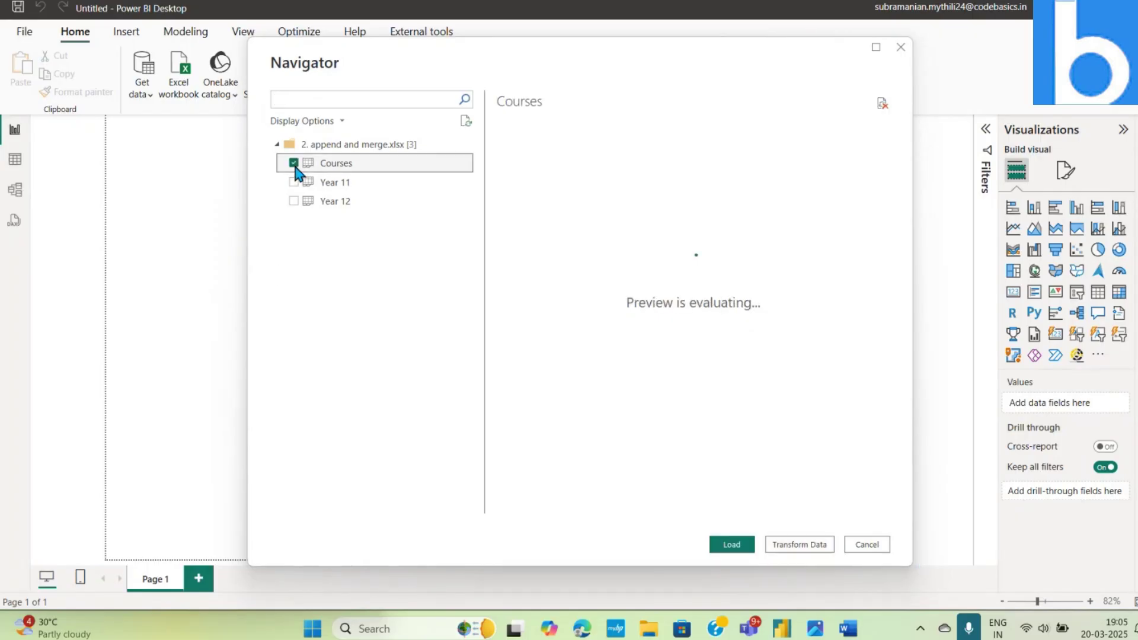
click(293, 182)
click(293, 201)
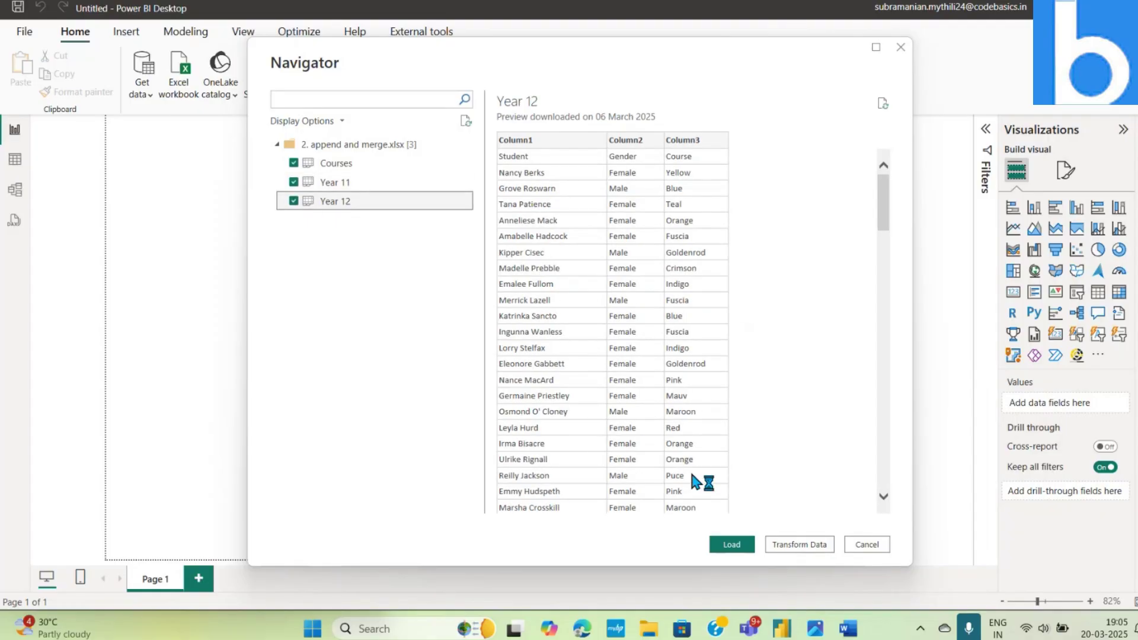
click(804, 545)
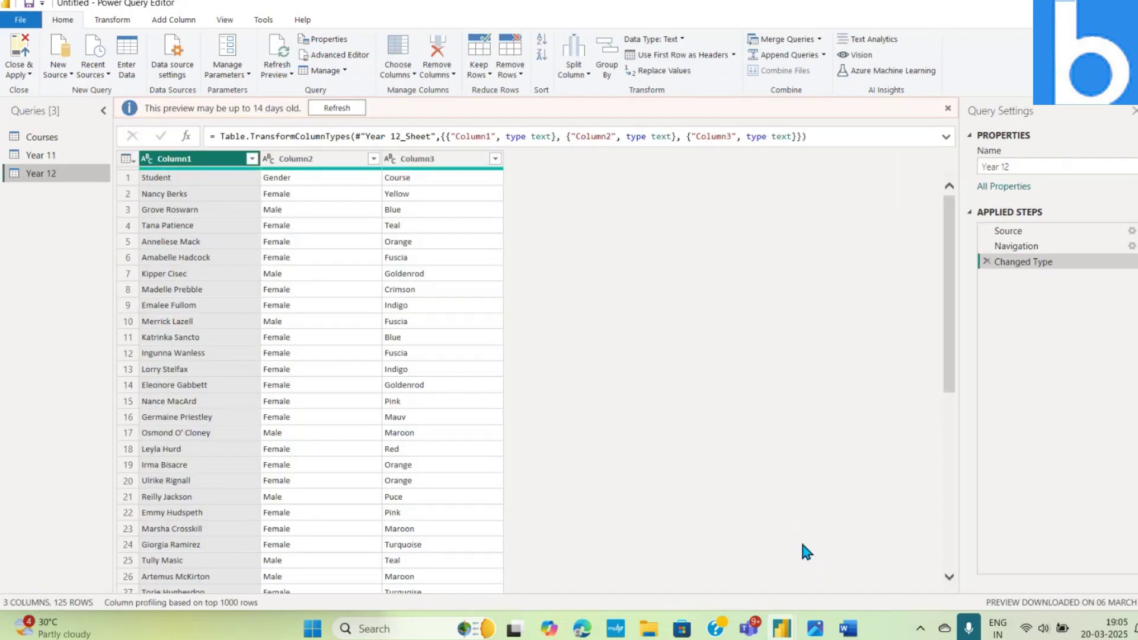
Step: Refresh the outdated data previews of the Year 12, Year 11 and Courses queries
click(337, 109)
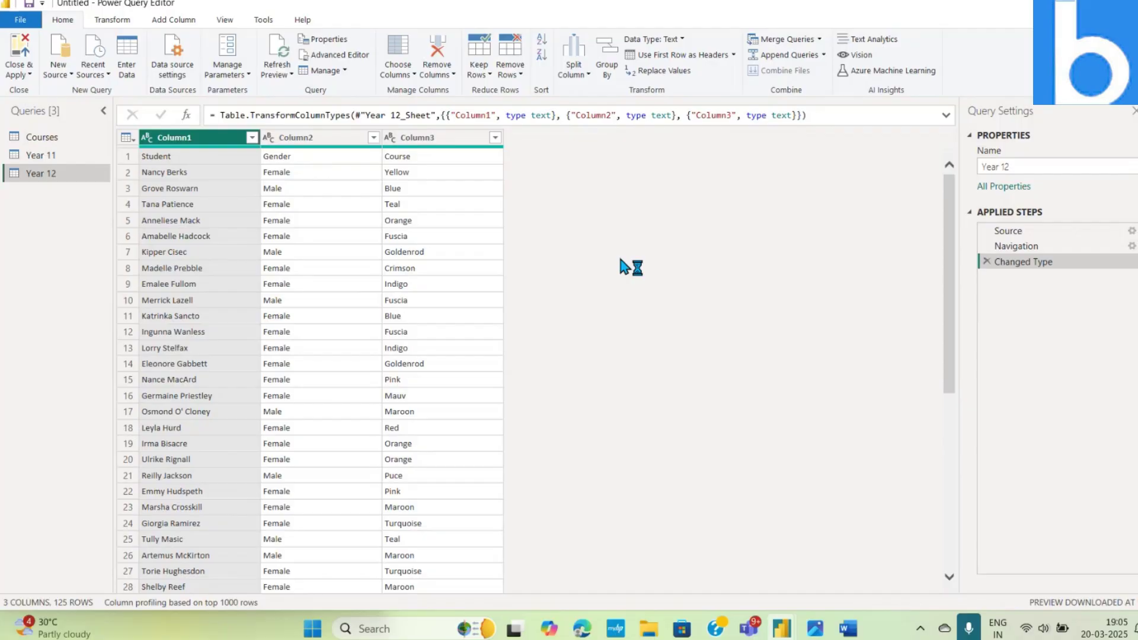
click(46, 155)
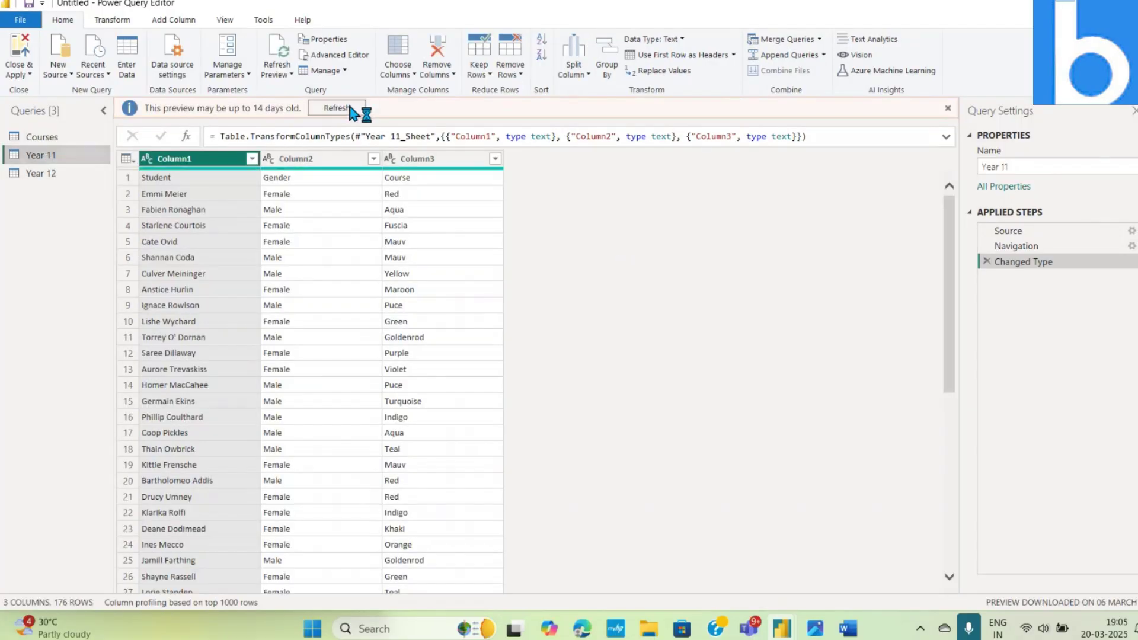
click(358, 113)
click(66, 138)
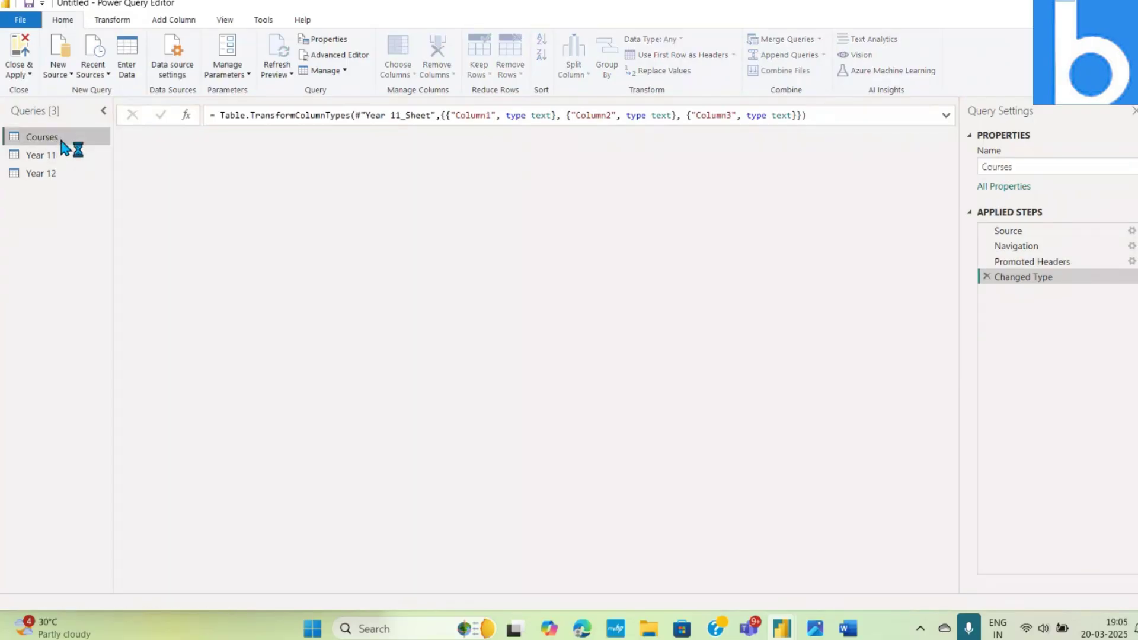
click(332, 110)
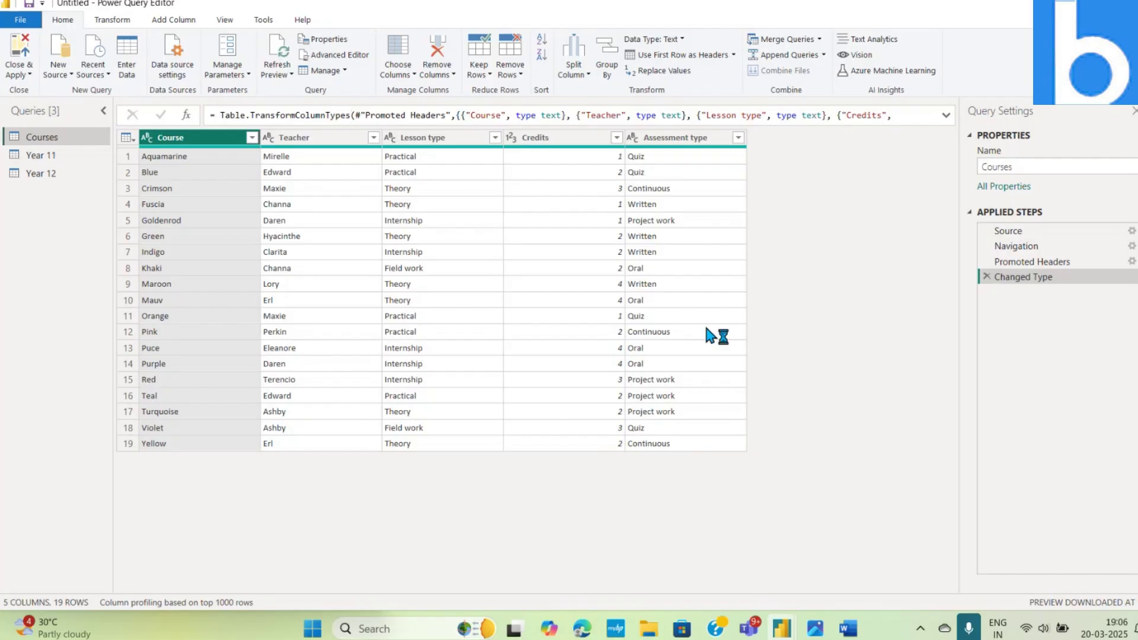
Step: In the Year 11 query, delete the Changed Type step and promote the first row to headers
click(47, 156)
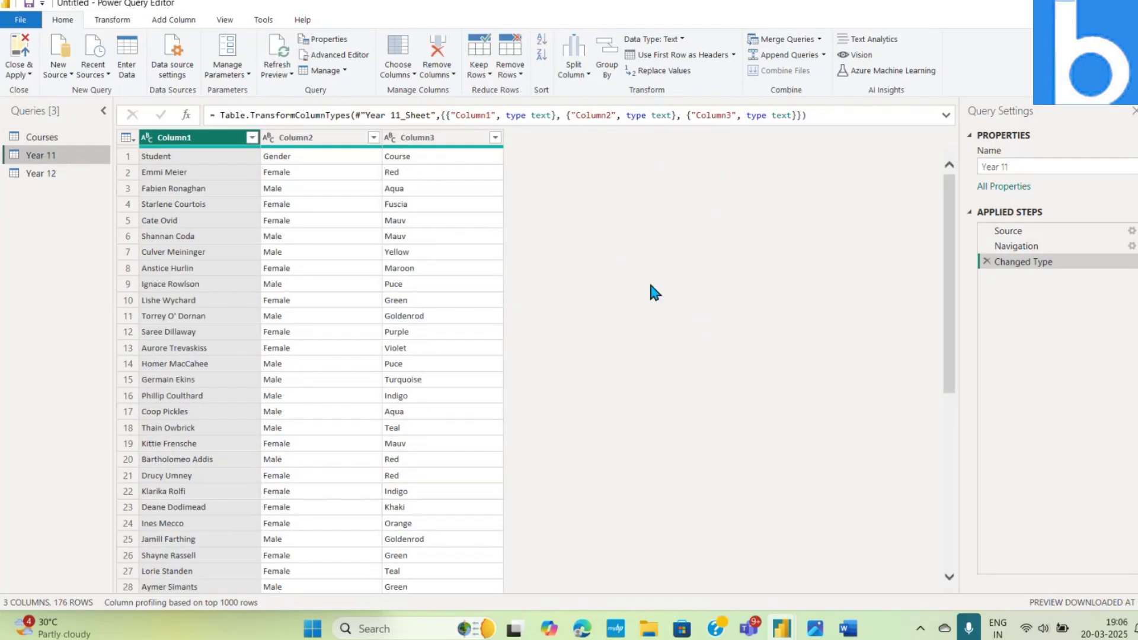
key(ctrl+shift+equal)
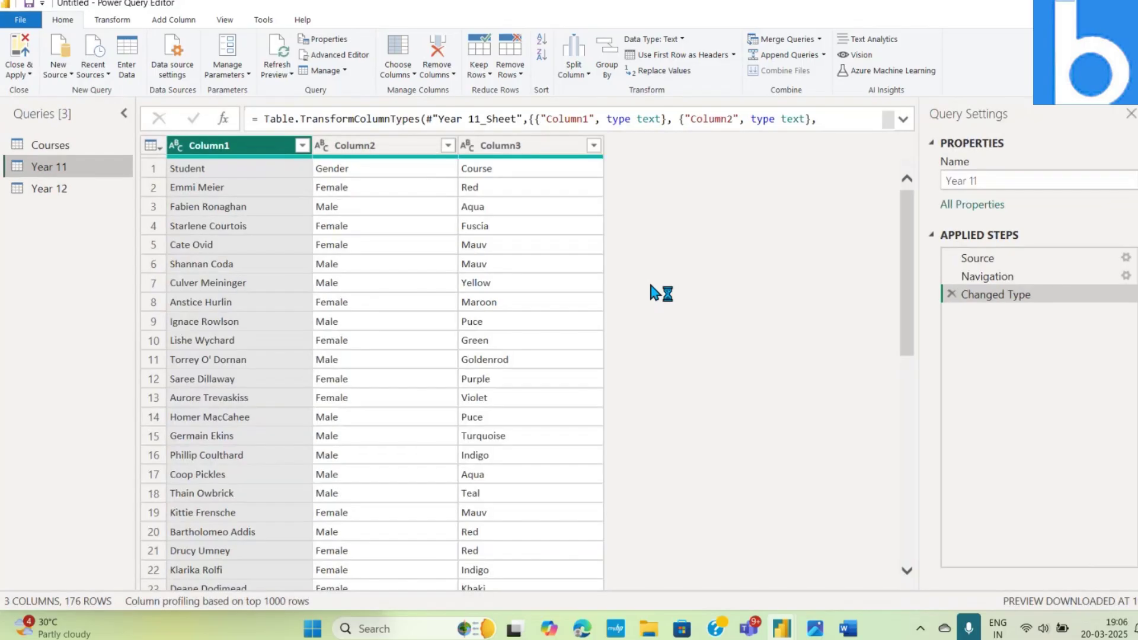
key(ctrl+shift+equal)
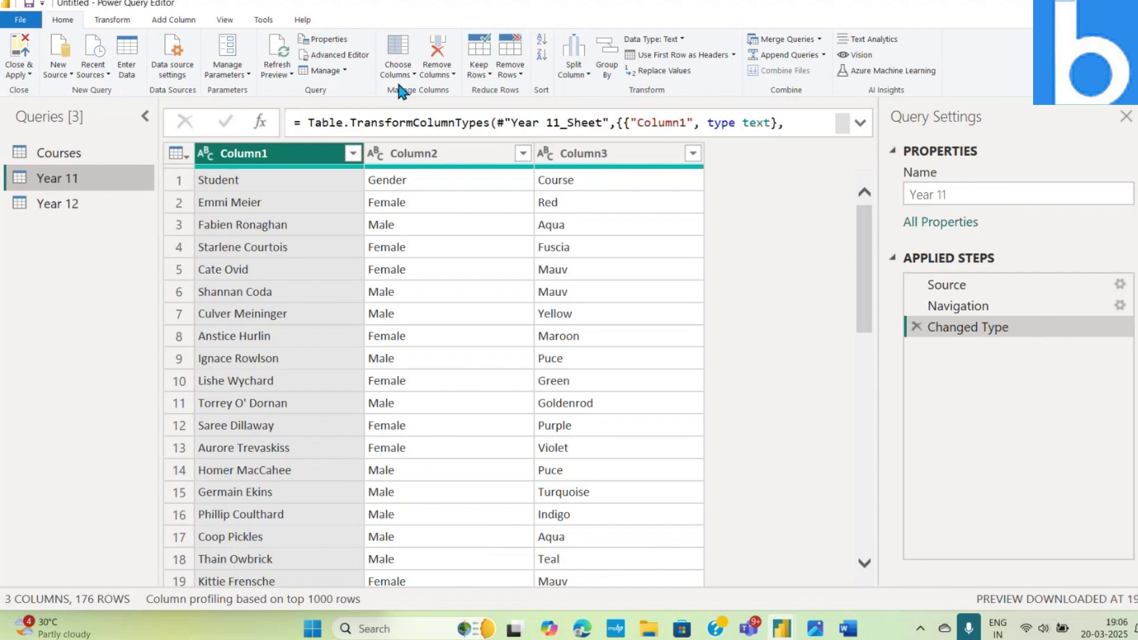
click(918, 326)
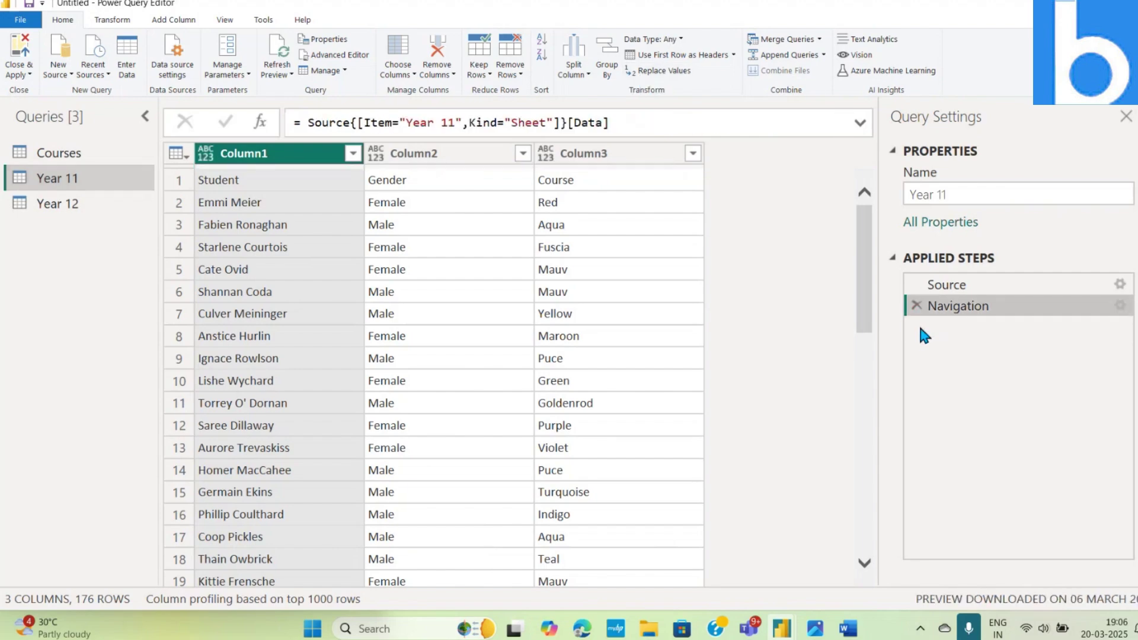
click(691, 58)
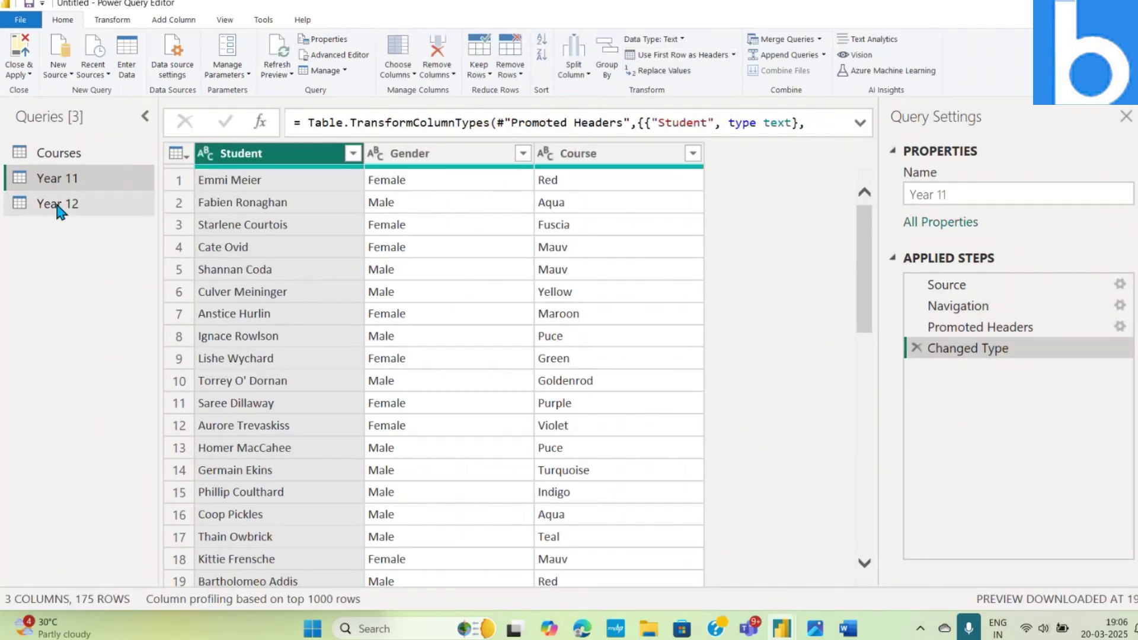
Step: In the Year 12 query, remove the Changed Type step and use the first row as headers
click(59, 207)
click(917, 326)
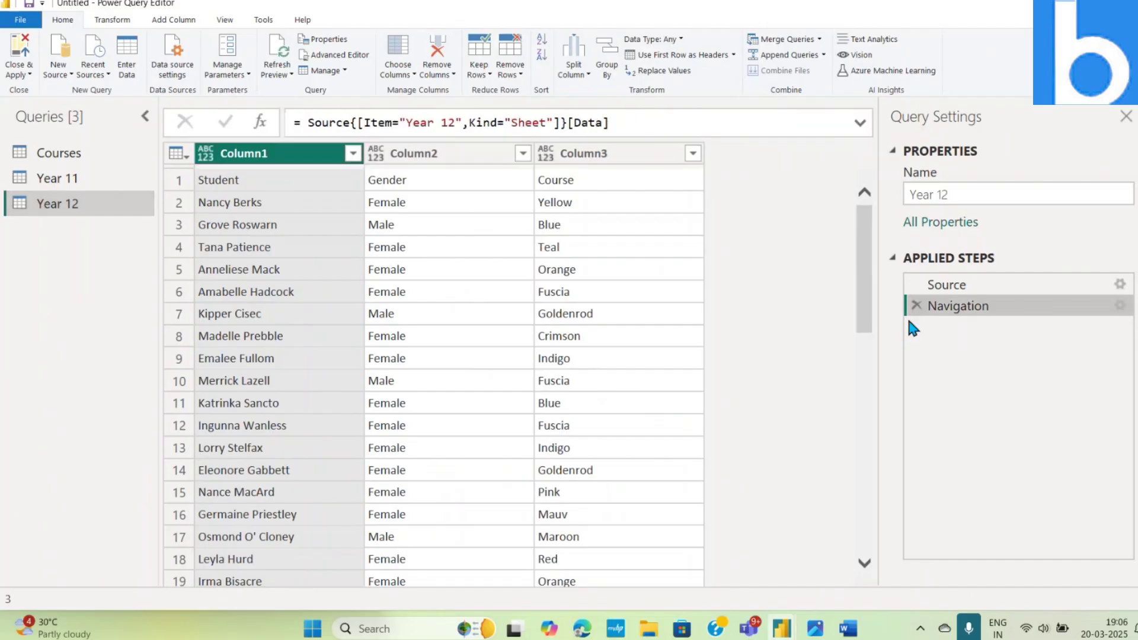
click(657, 54)
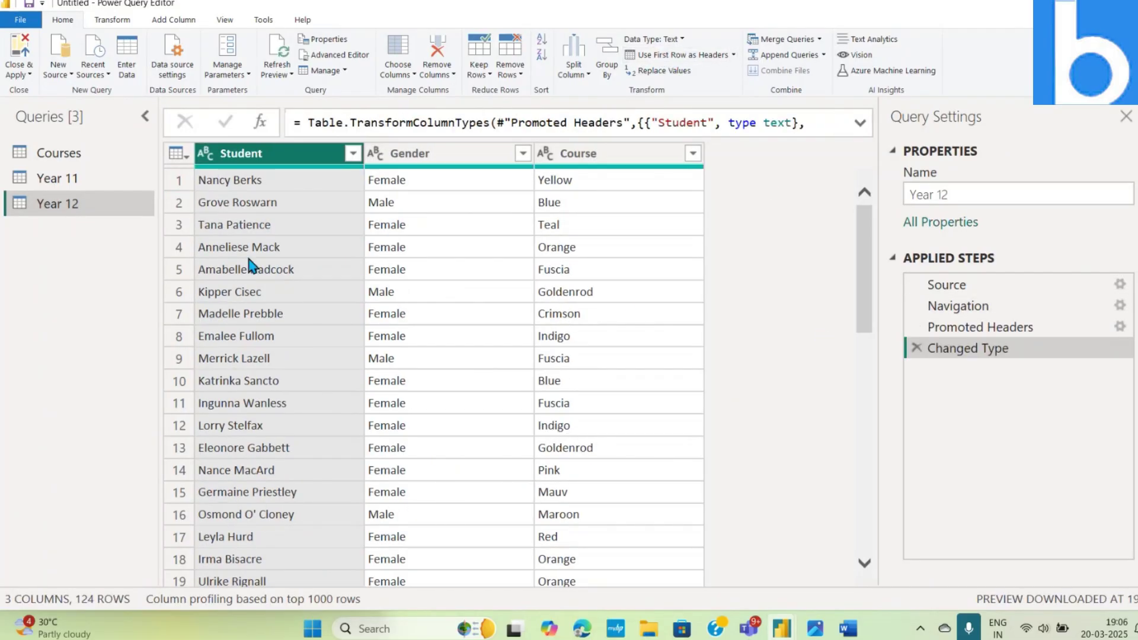
Step: Append the Year 12 table to Year 11 as a new query
click(72, 181)
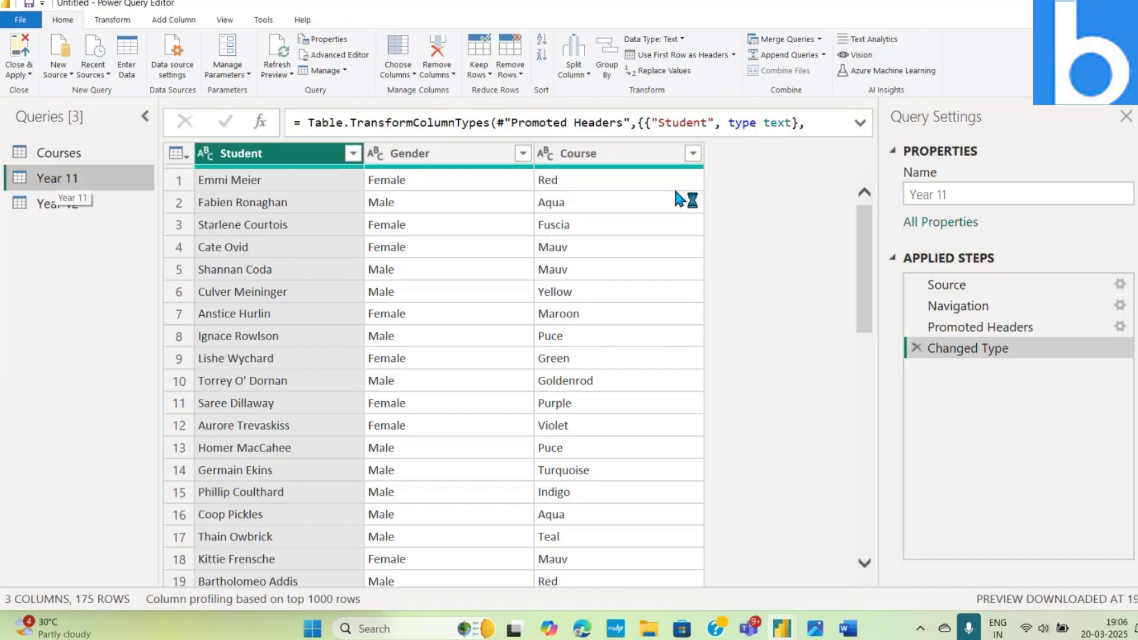
click(823, 55)
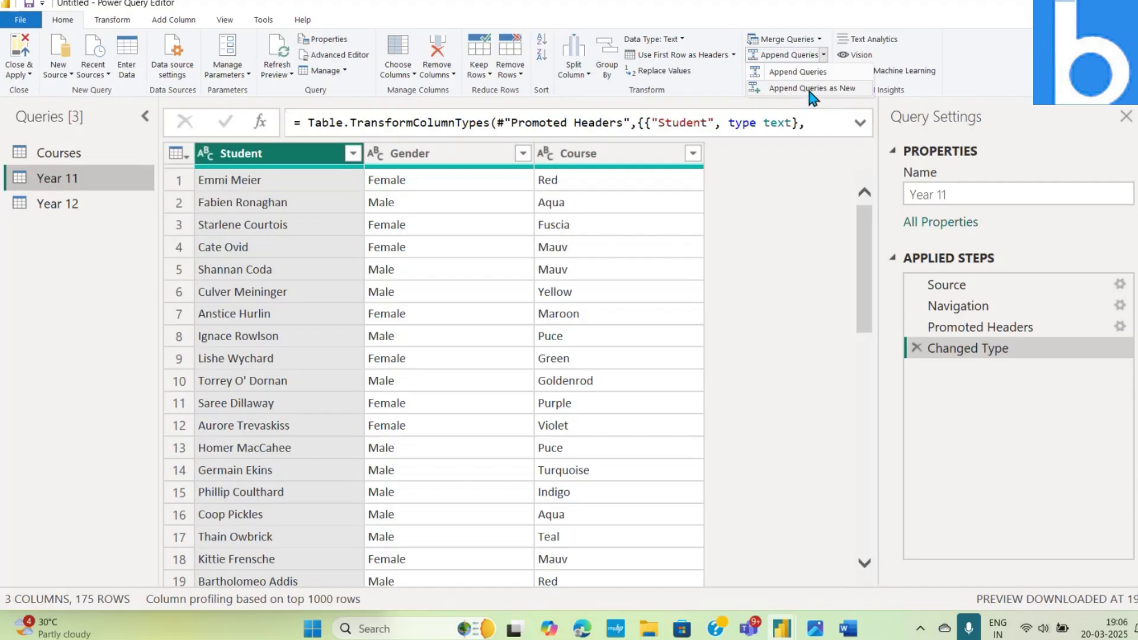
click(810, 91)
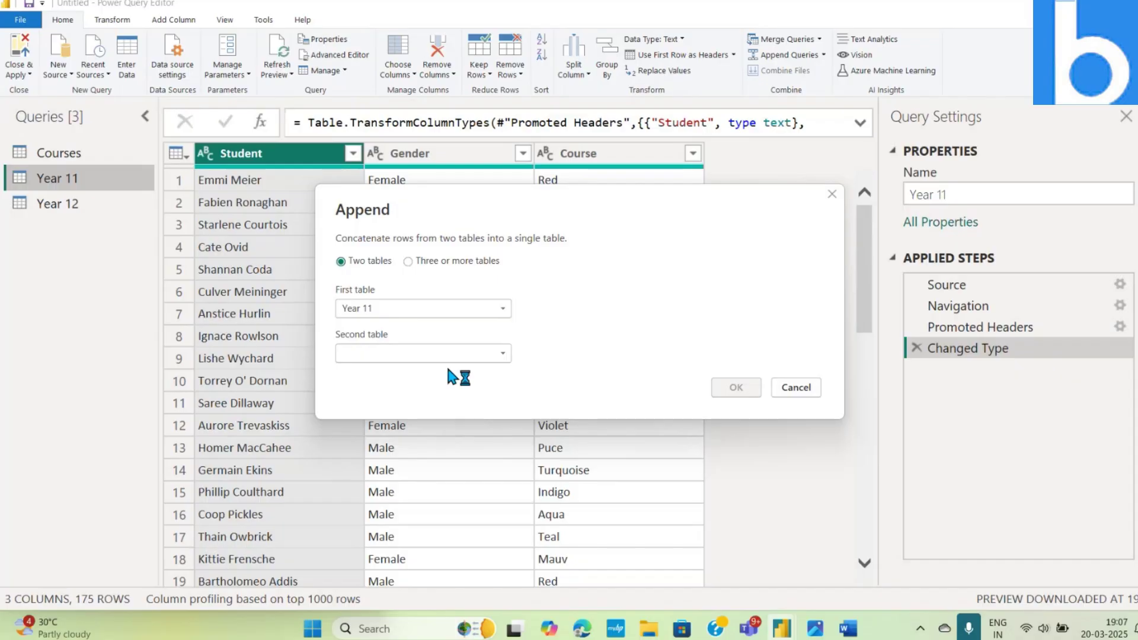
click(427, 354)
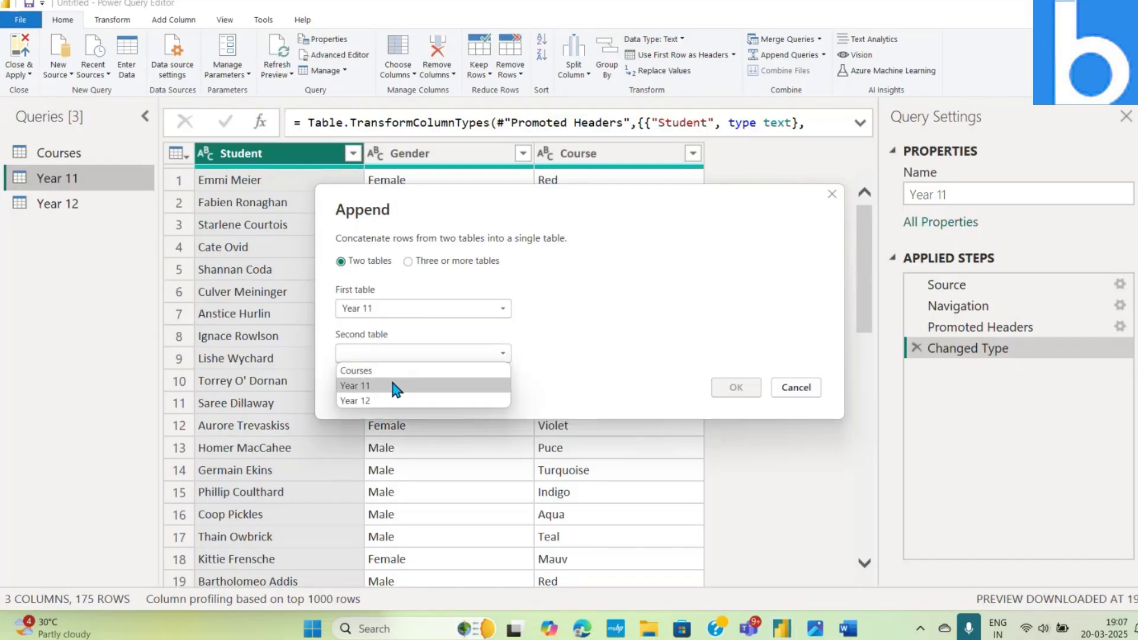
click(391, 401)
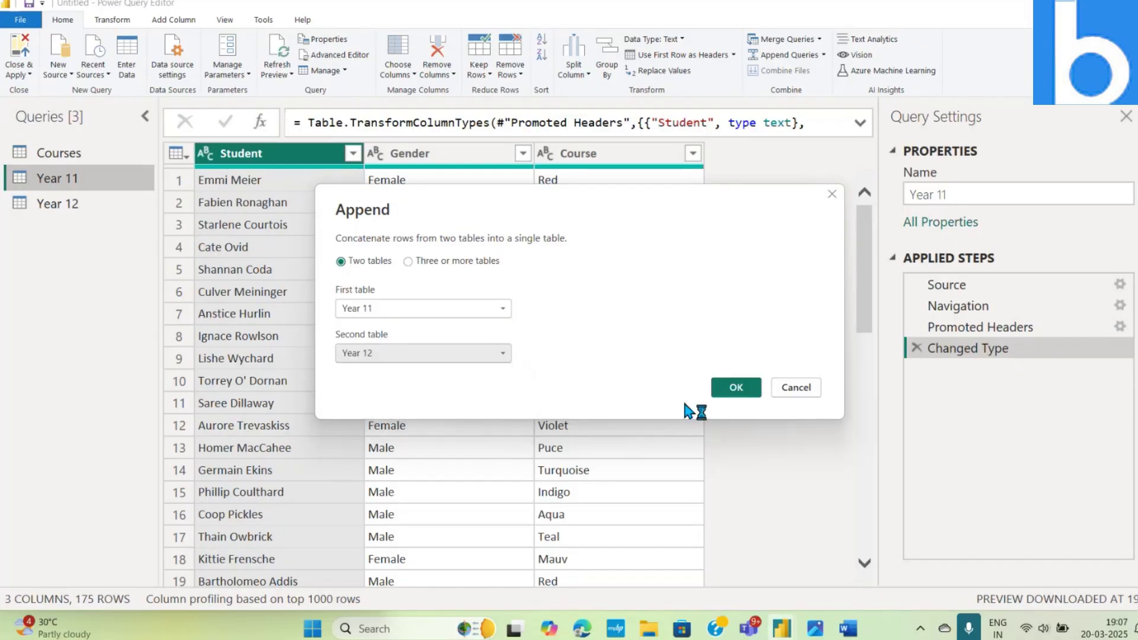
click(729, 393)
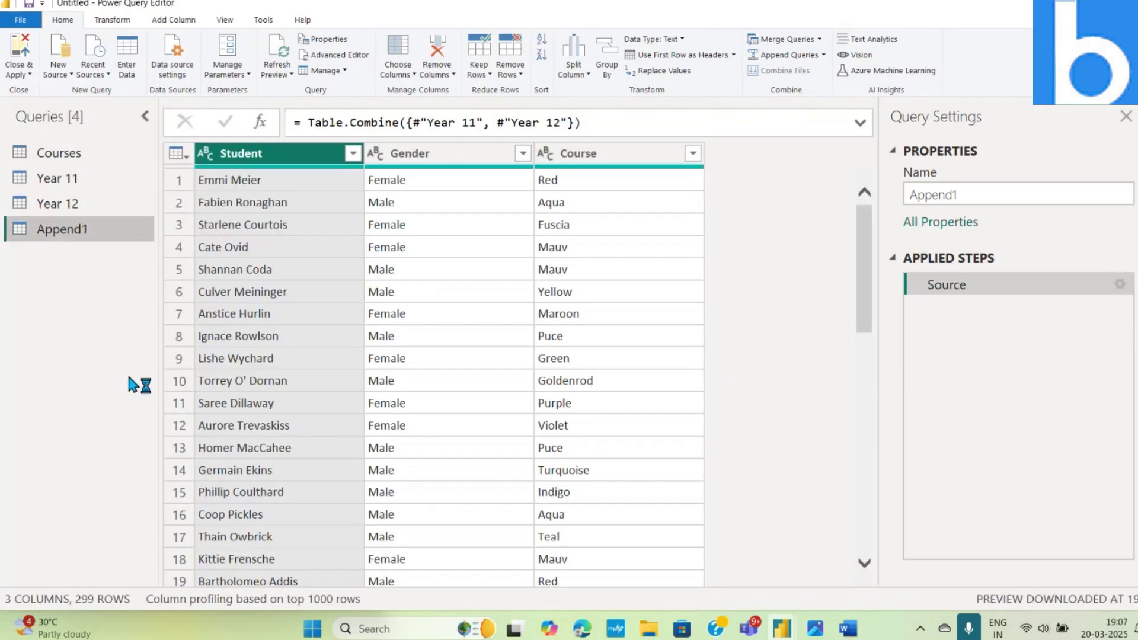
double_click(84, 233)
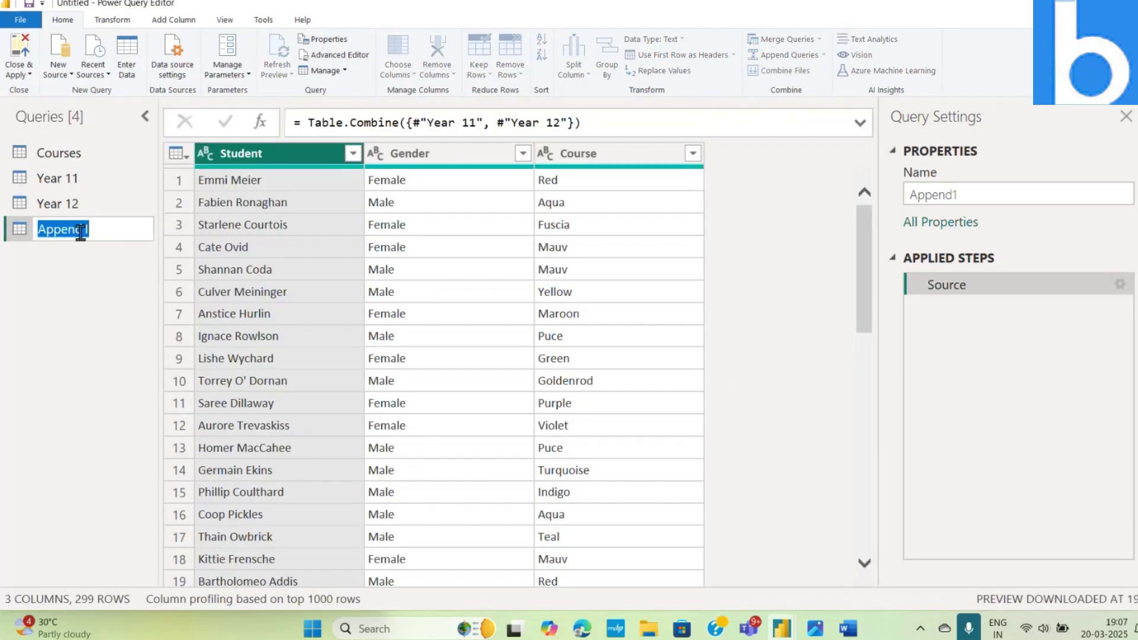
click(89, 308)
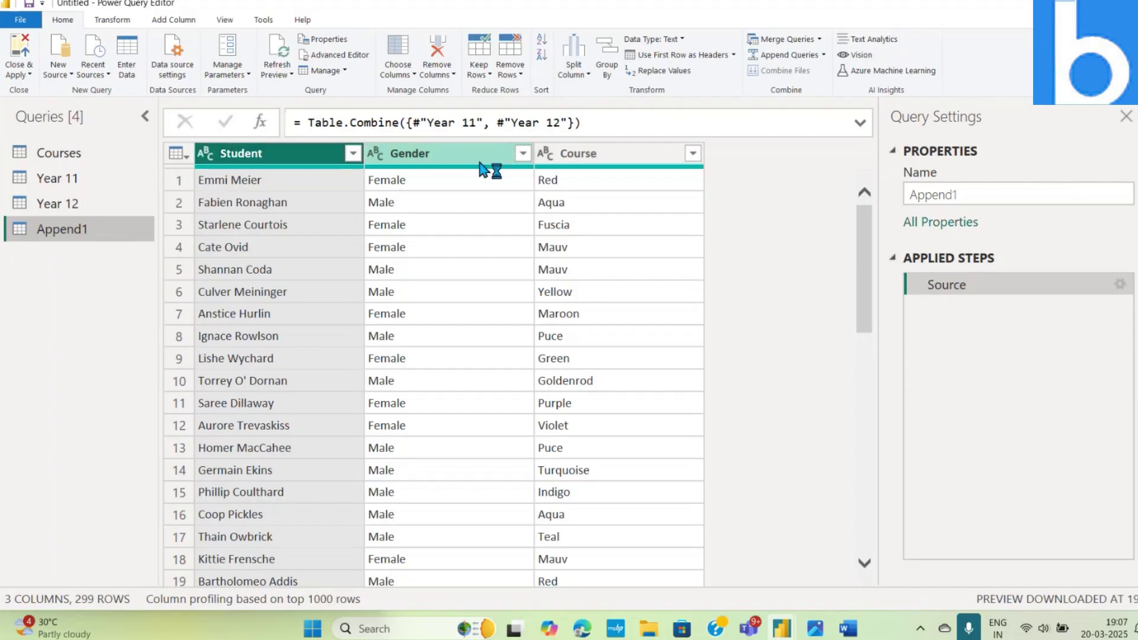
Step: Merge Append1 with the Courses table as a new query, matching both on Course with a Left Outer join
click(55, 153)
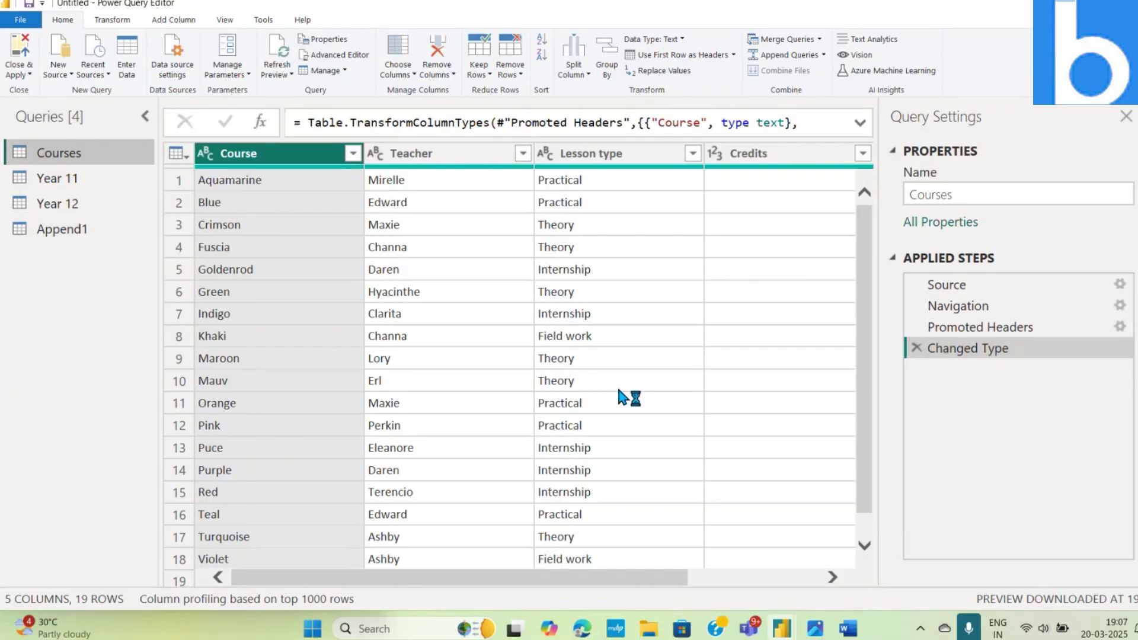
click(83, 230)
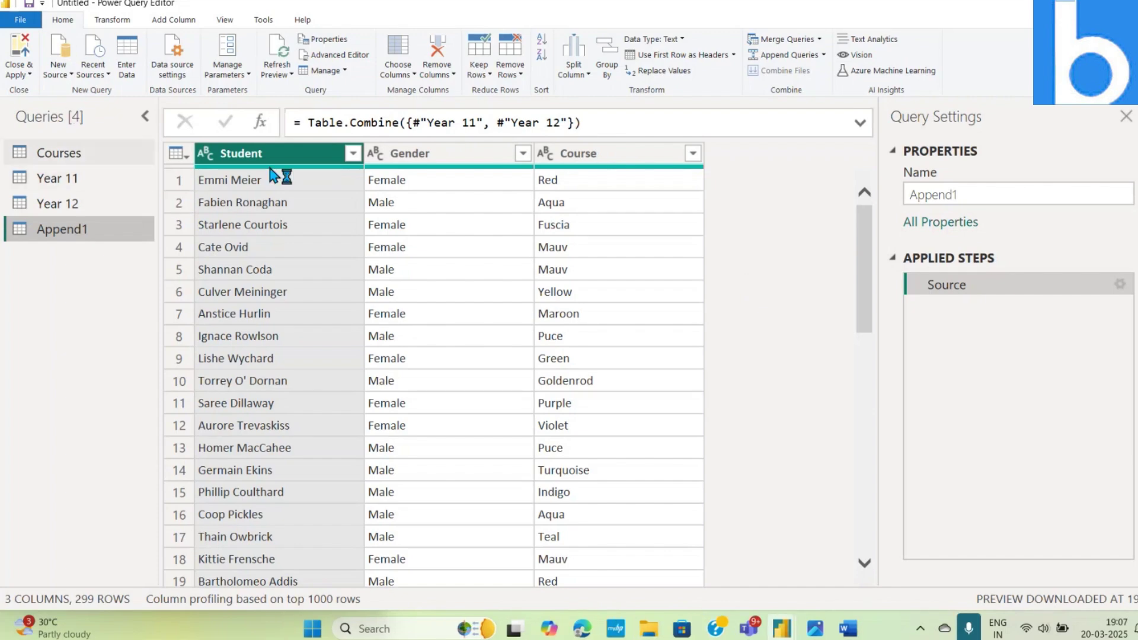
click(818, 38)
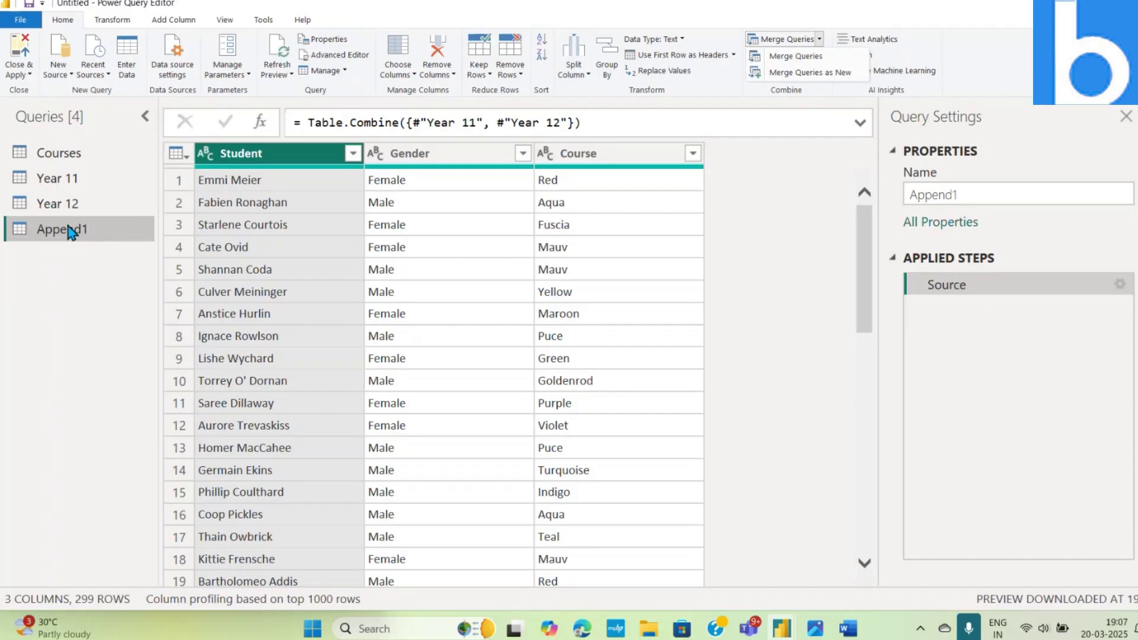
click(805, 75)
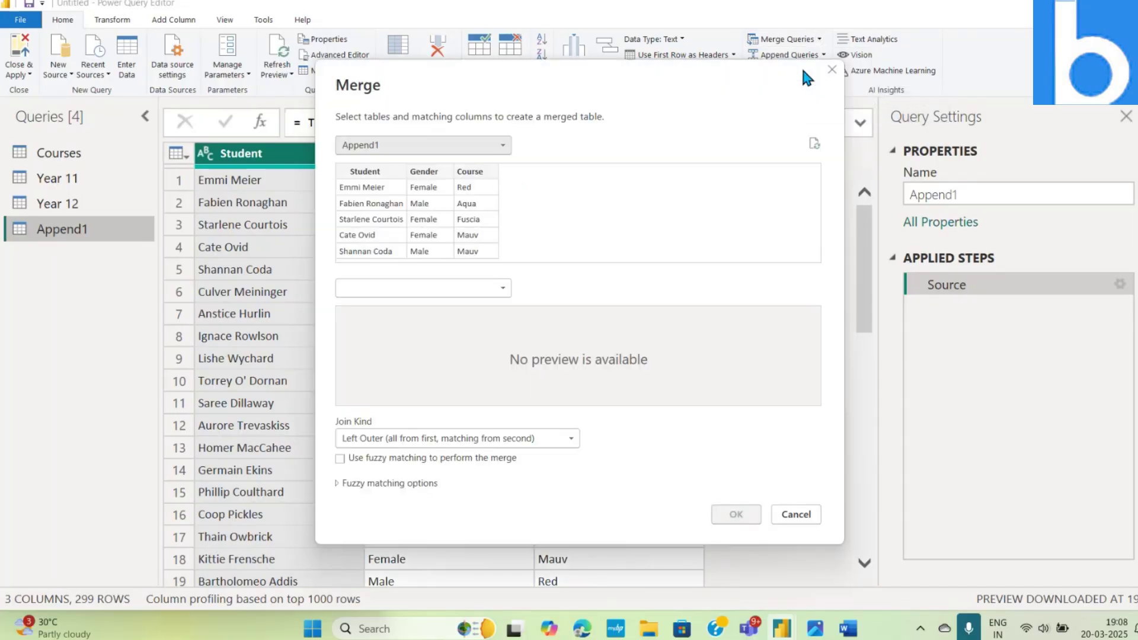
click(396, 289)
click(358, 320)
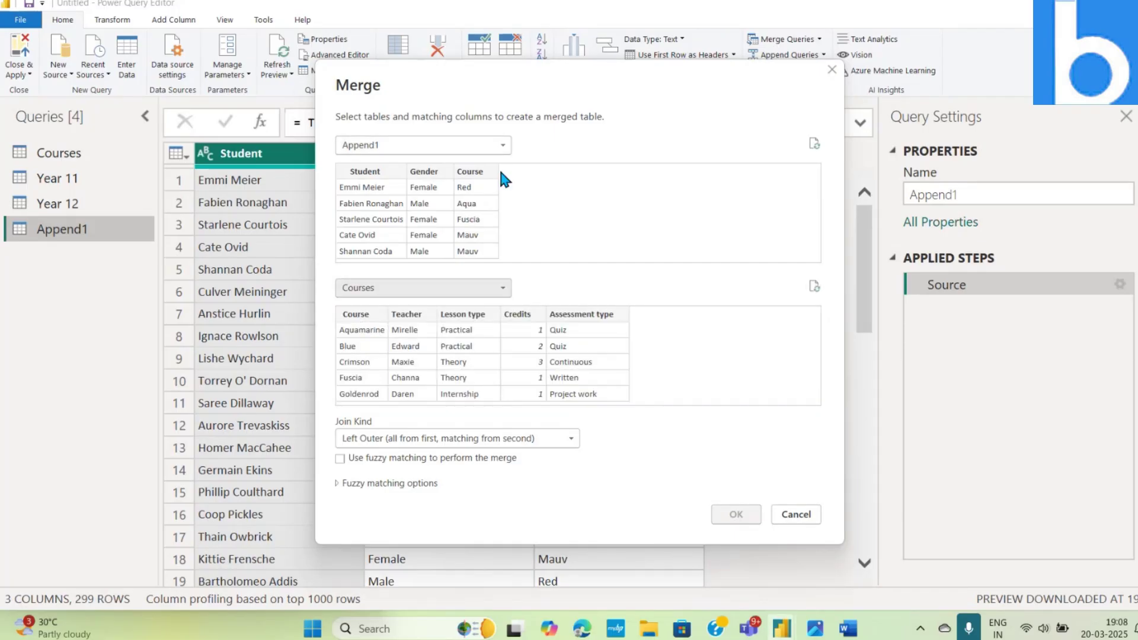
click(479, 207)
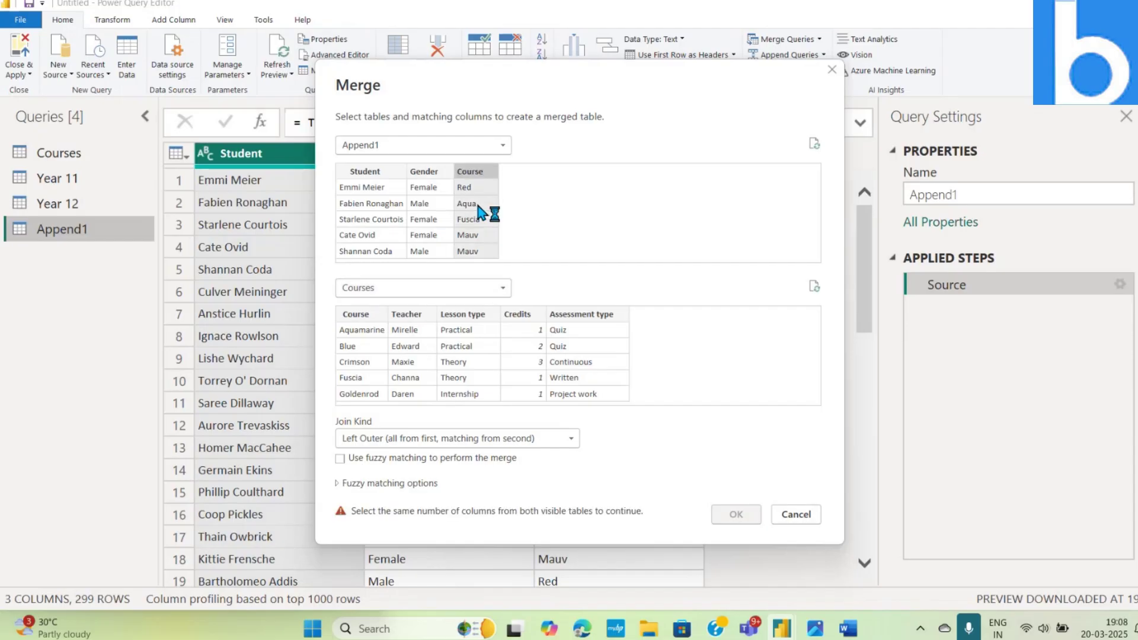
click(349, 370)
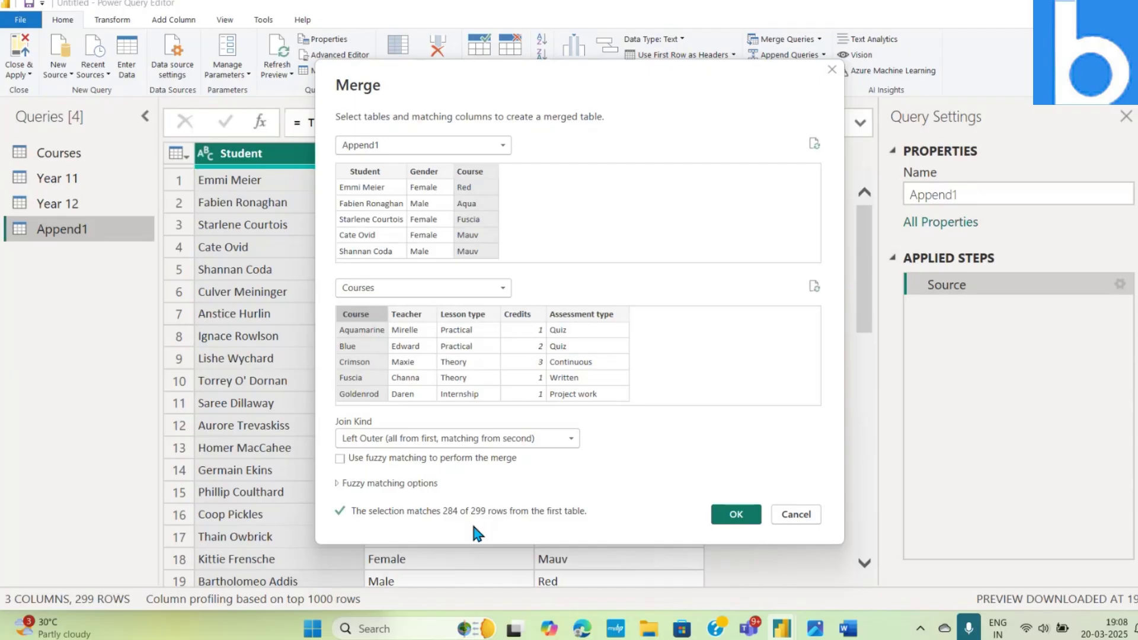
click(736, 516)
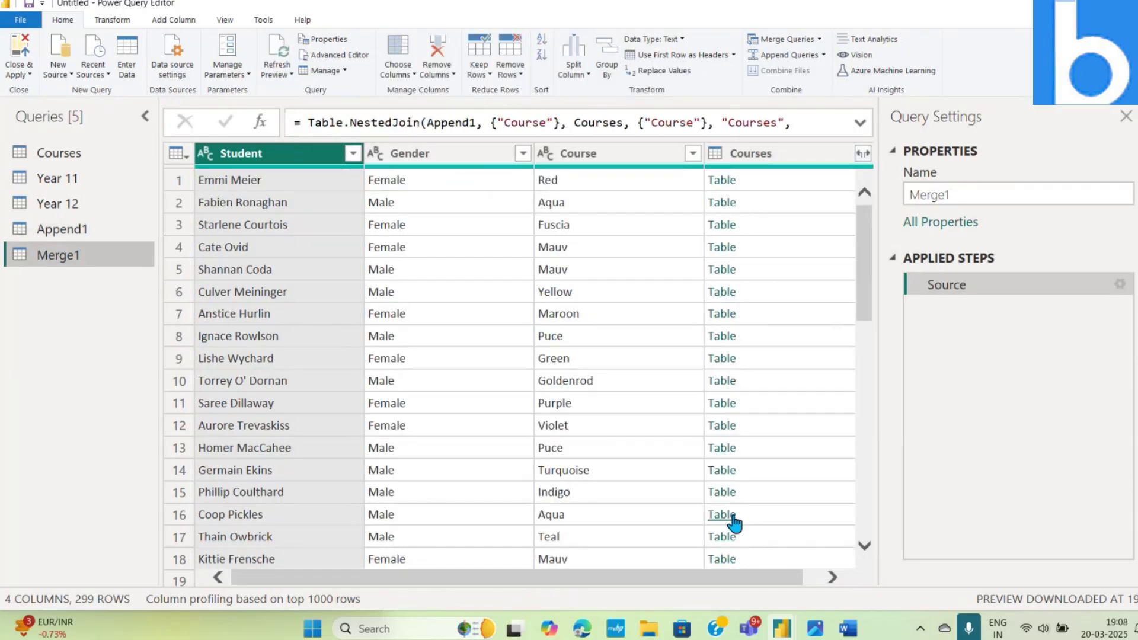
Step: Expand the Courses column into Teacher, Lesson type, Credits and Assessment type, excluding Course and omitting the original column name prefix
scroll(762, 578, right, 1)
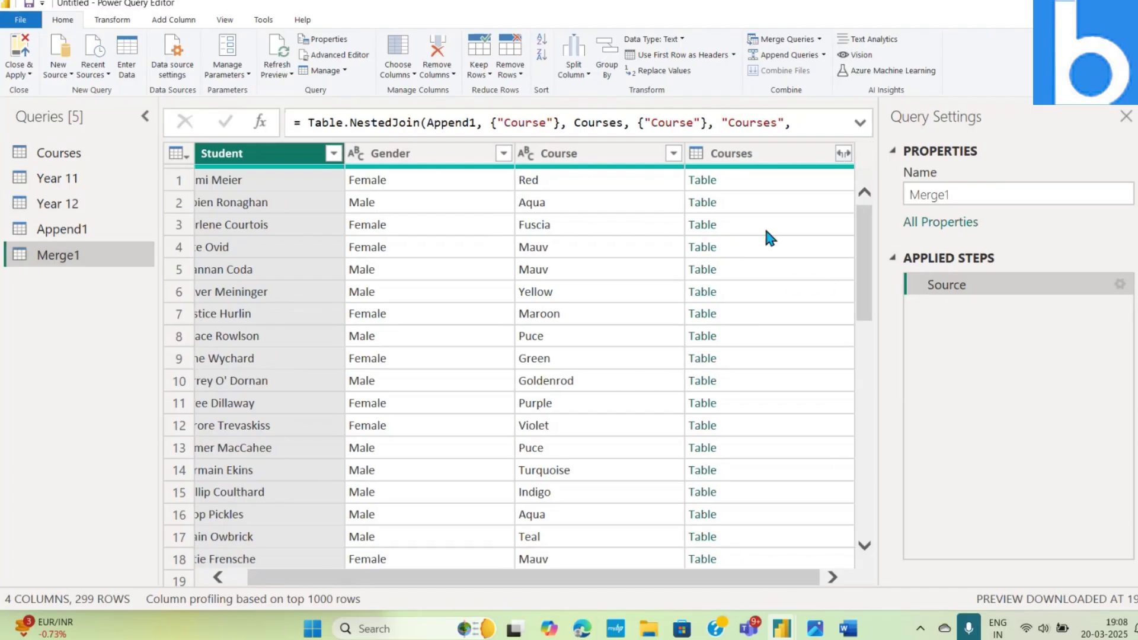
click(843, 154)
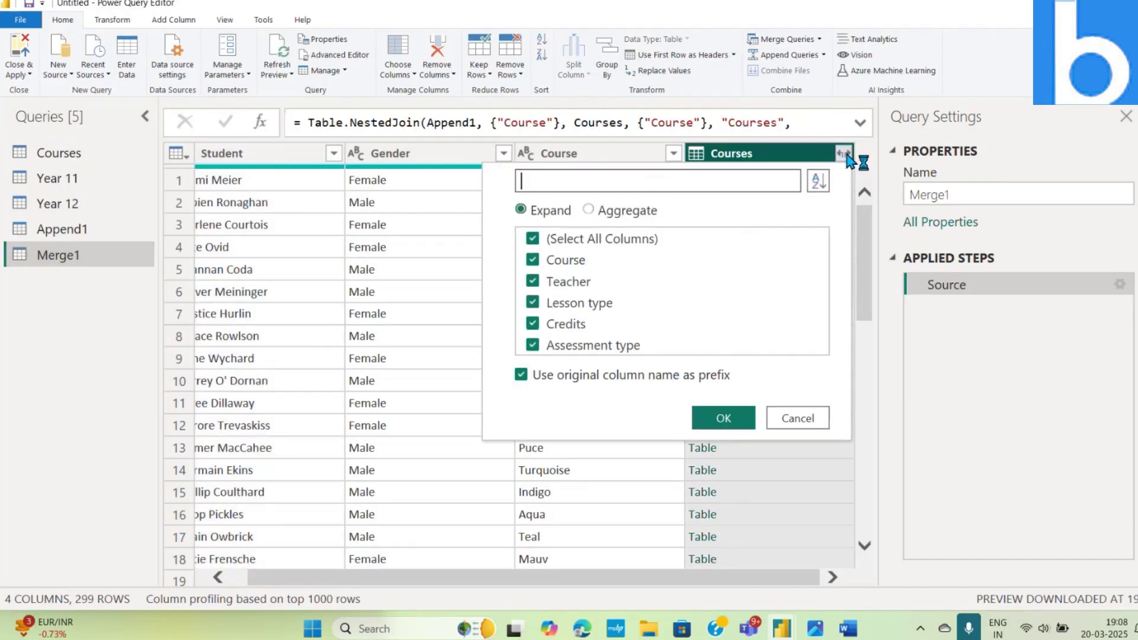
click(533, 260)
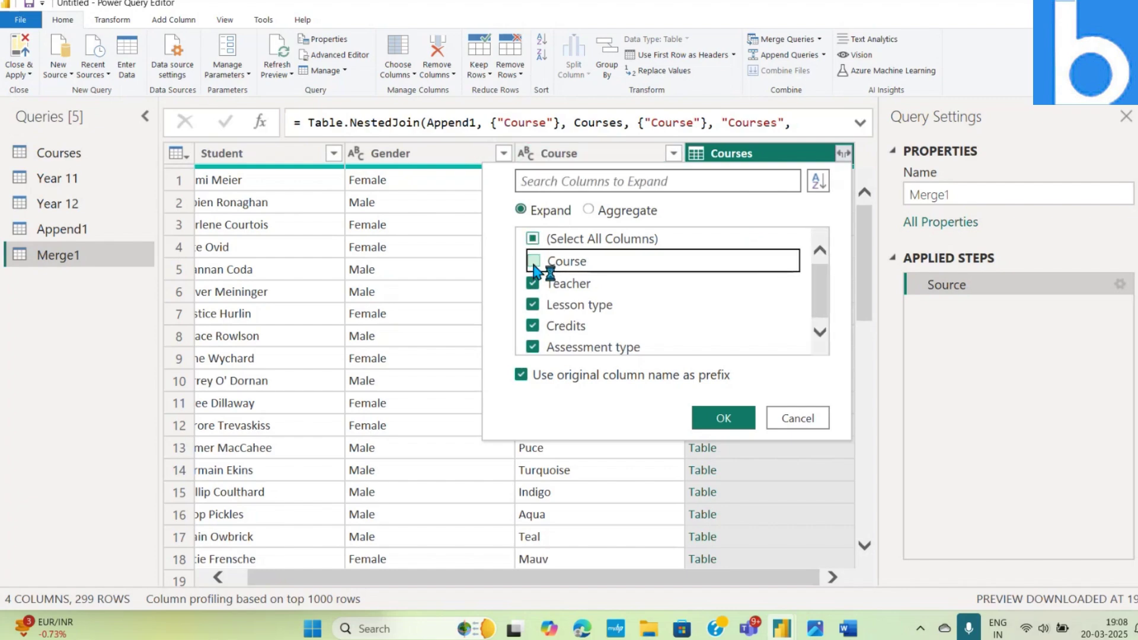
click(522, 376)
click(741, 421)
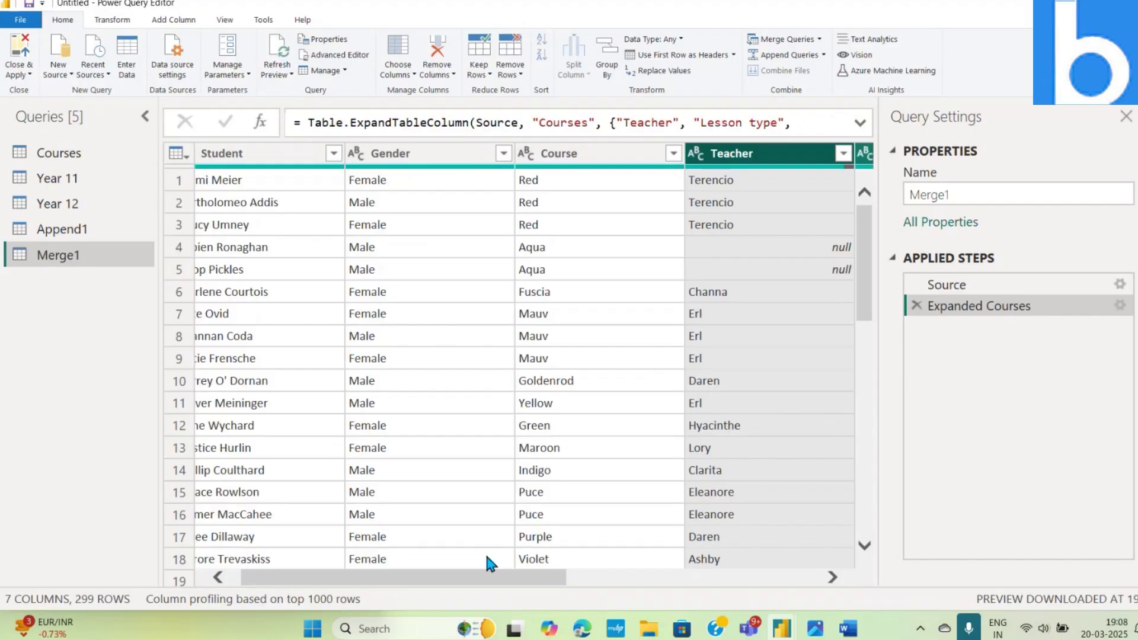
Step: Filter the Teacher column of the merged query to null values only and examine the unmatched students' courses
drag(489, 577, 618, 596)
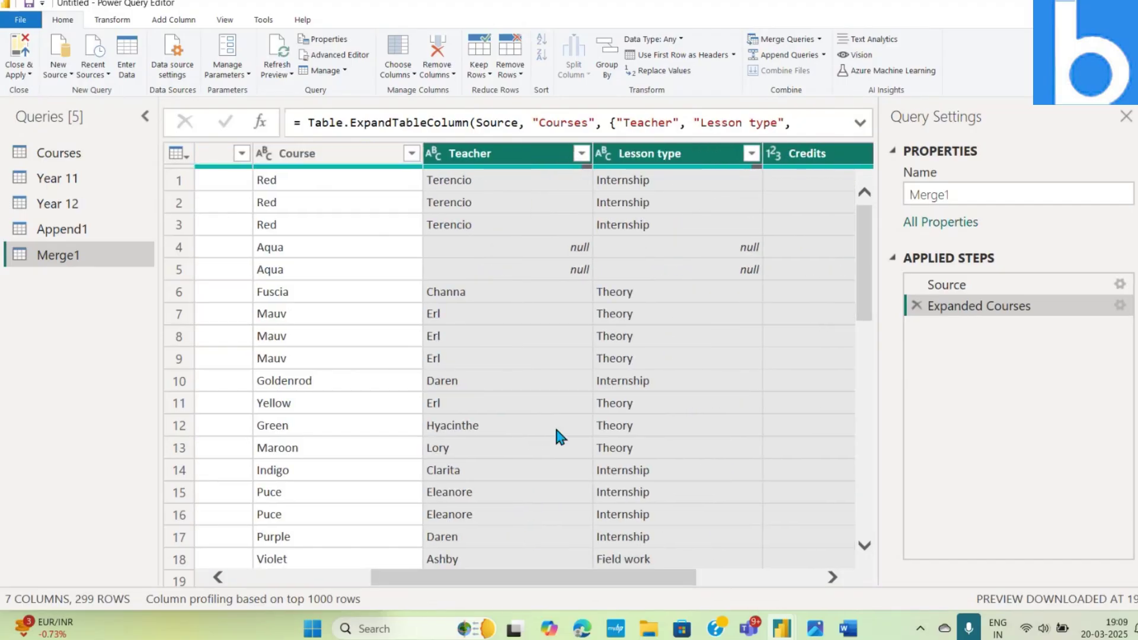
click(504, 153)
click(582, 153)
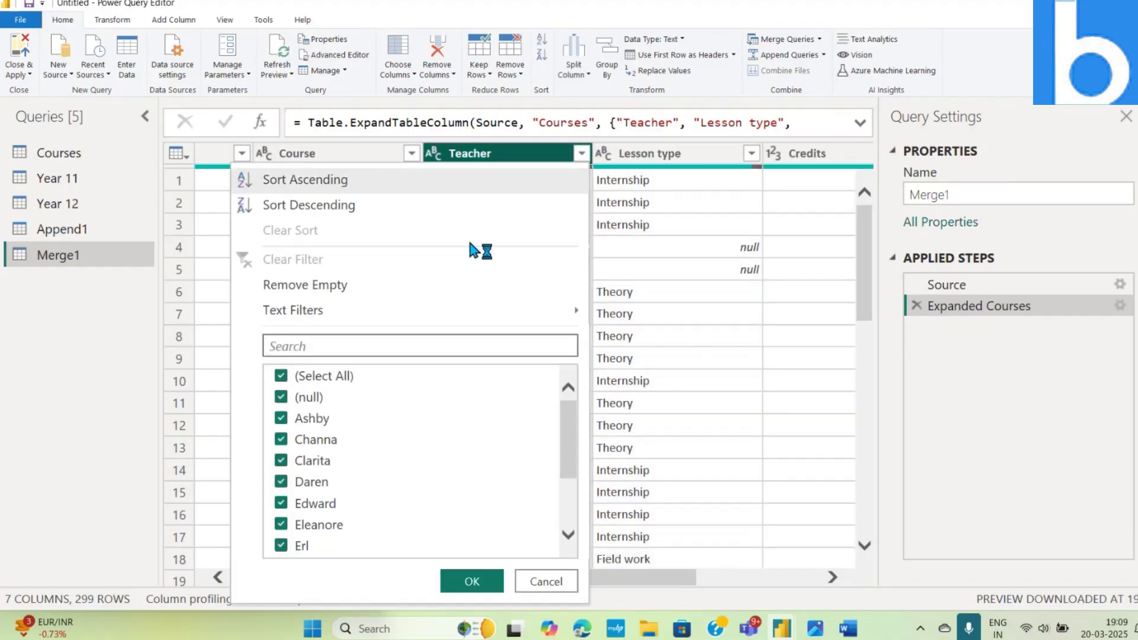
click(284, 377)
click(283, 396)
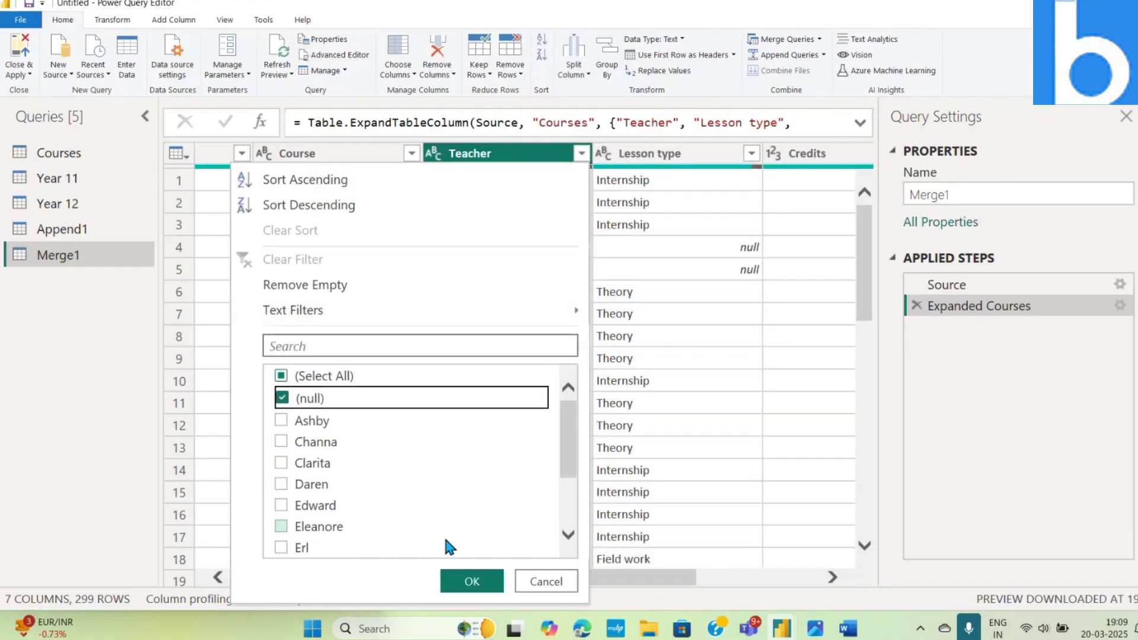
click(472, 580)
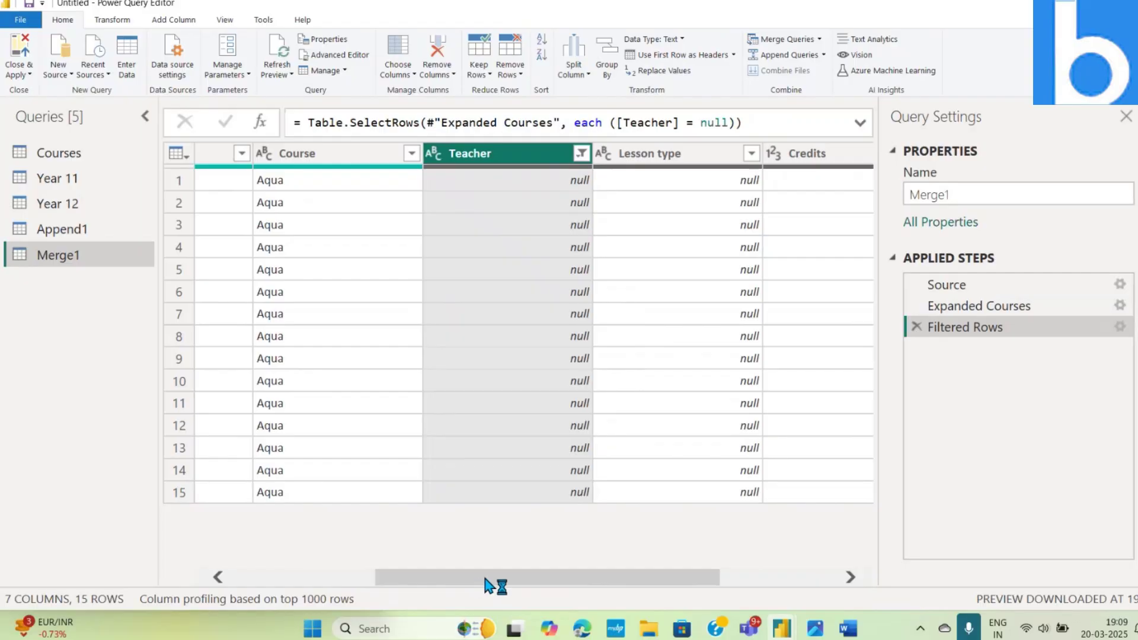
drag(485, 579, 299, 587)
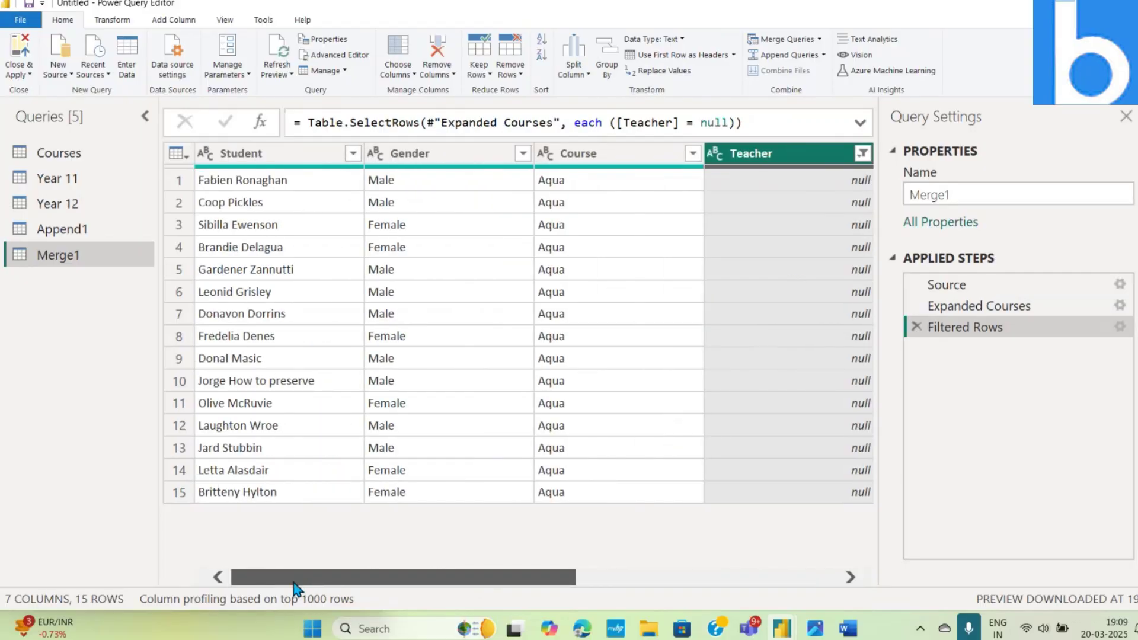
Step: Compare the course names in Courses and Append1, and replace Aquamarine with Aqua in the Courses query's Course column
click(79, 157)
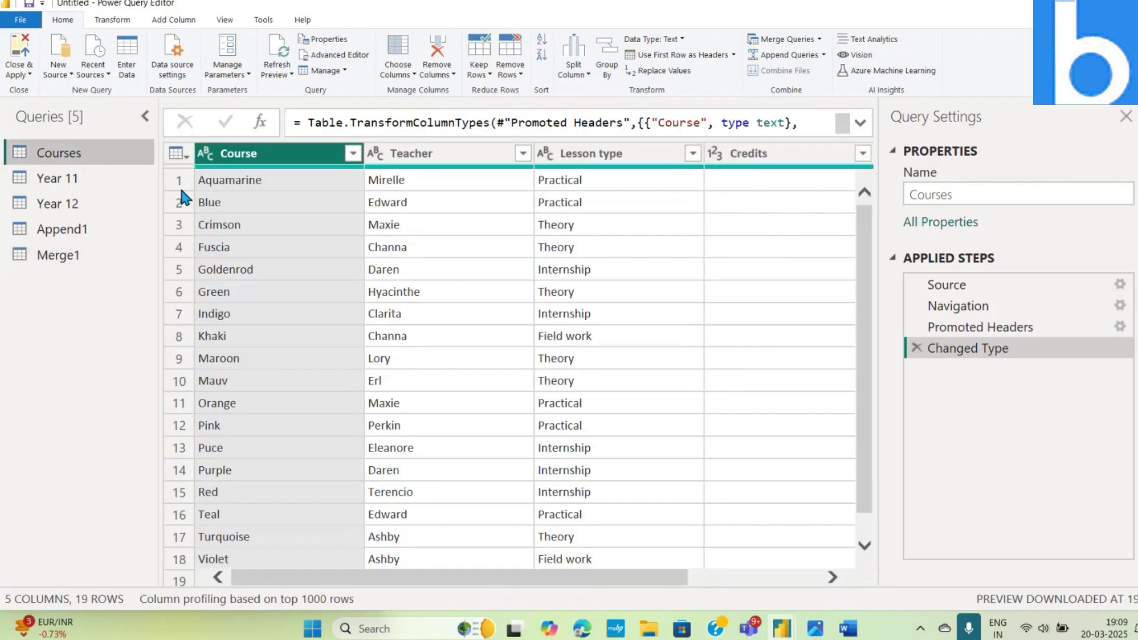
click(92, 231)
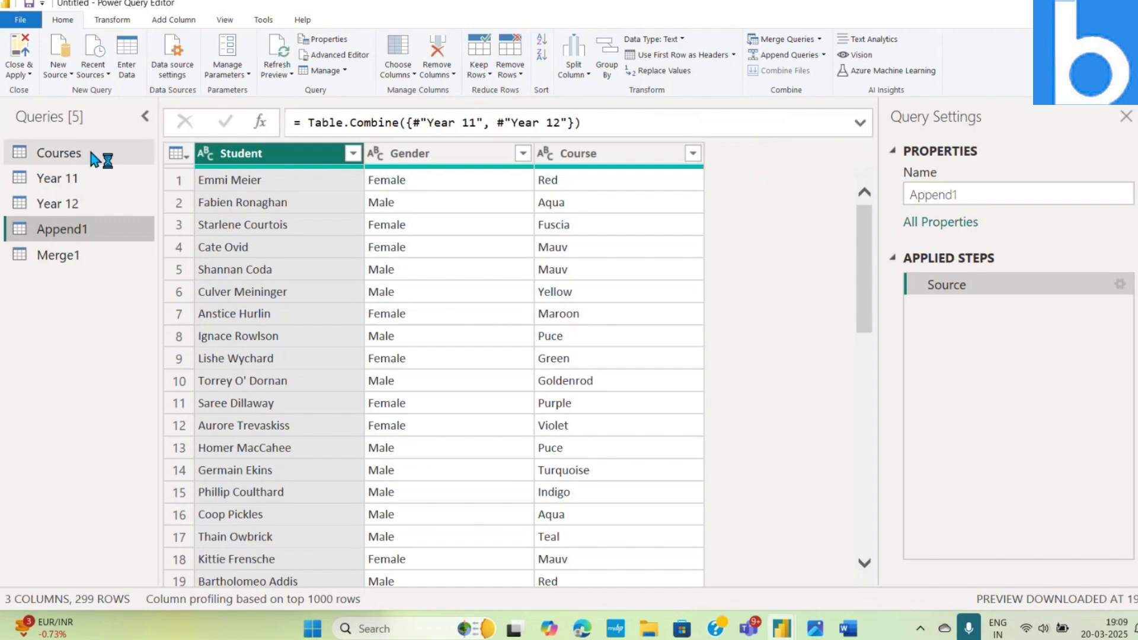
click(36, 154)
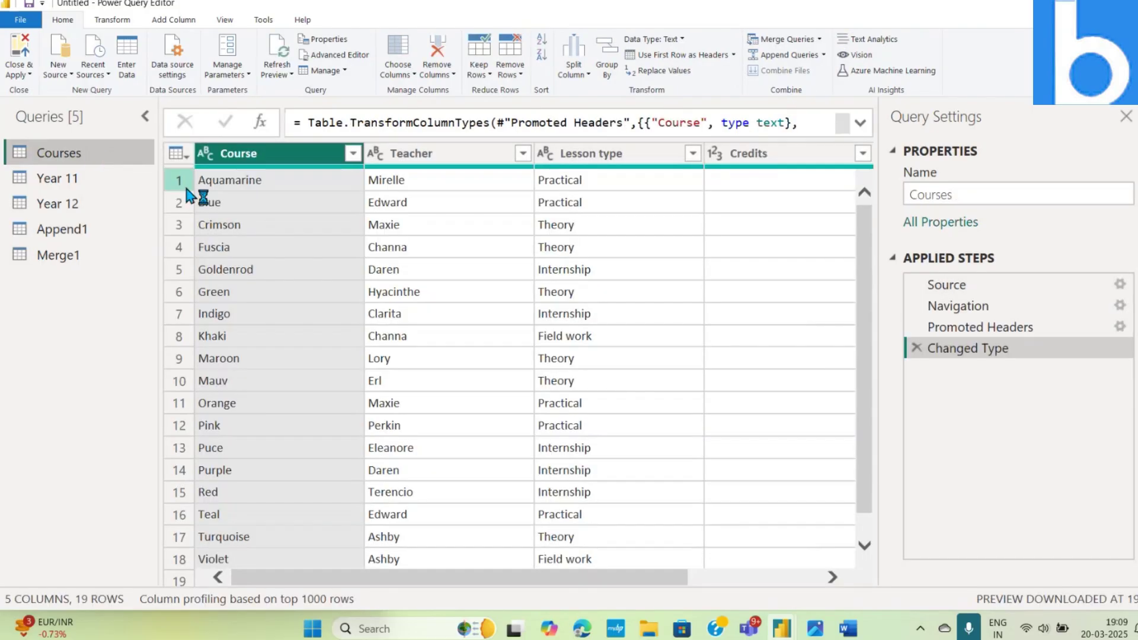
right_click(236, 183)
click(224, 204)
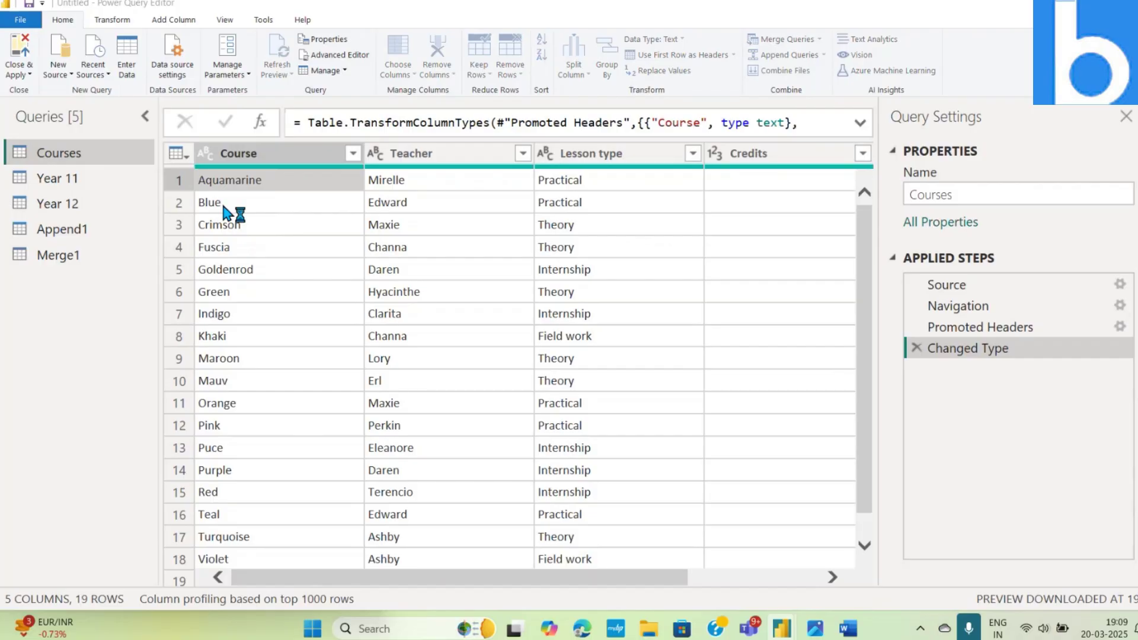
click(375, 320)
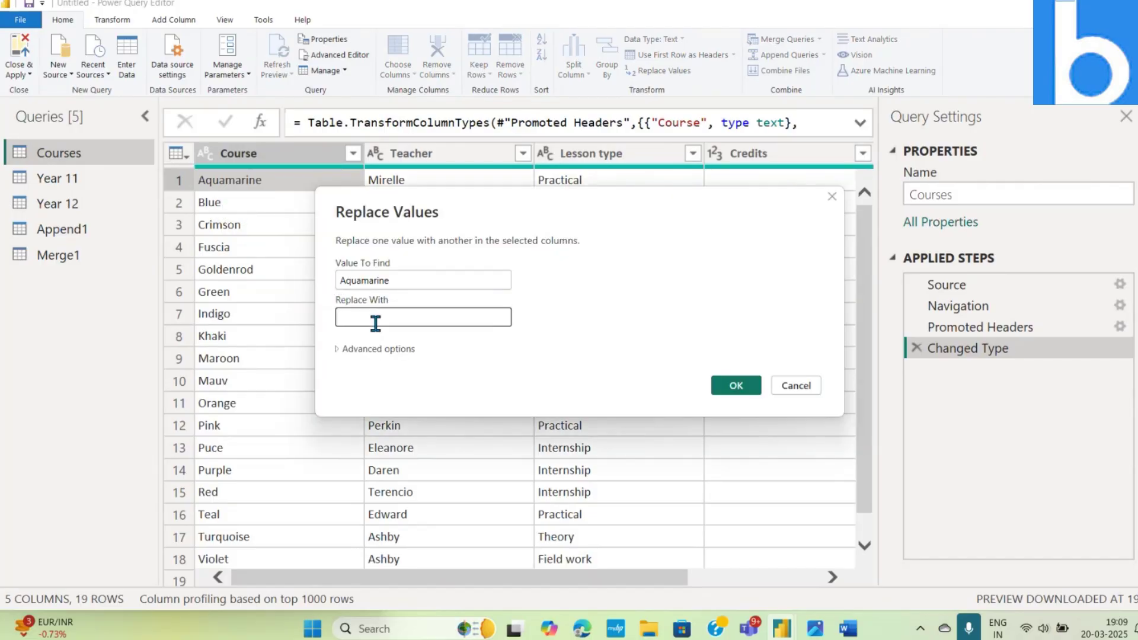
text(Aqua)
click(735, 386)
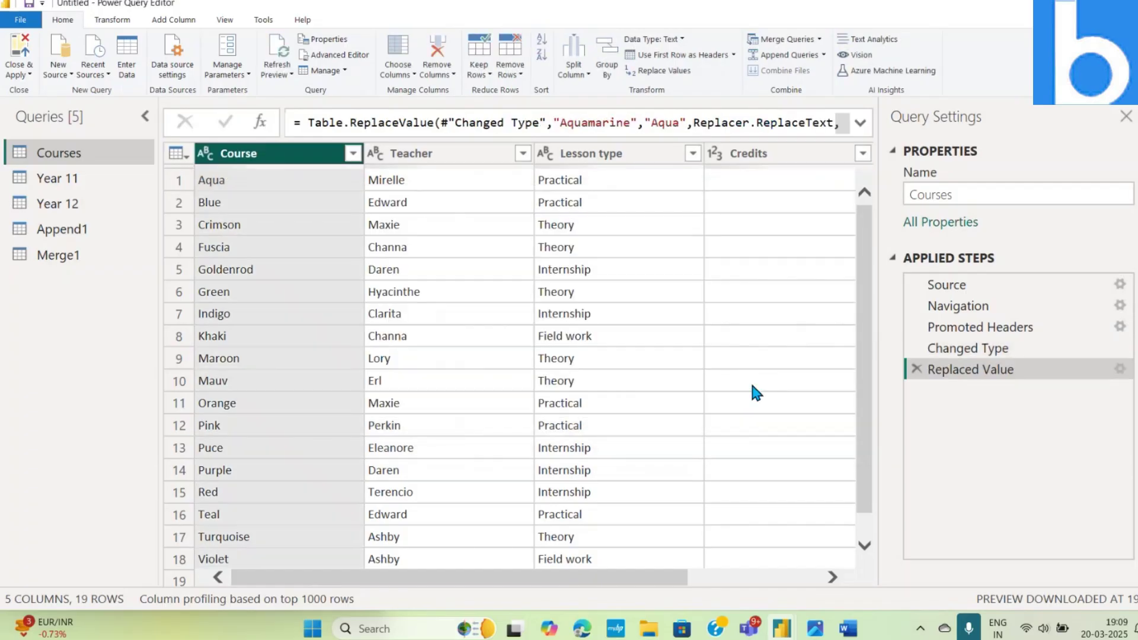
Step: In Merge1, reselect all Teacher values, delete the Filtered Rows step and check the expanded columns
click(73, 264)
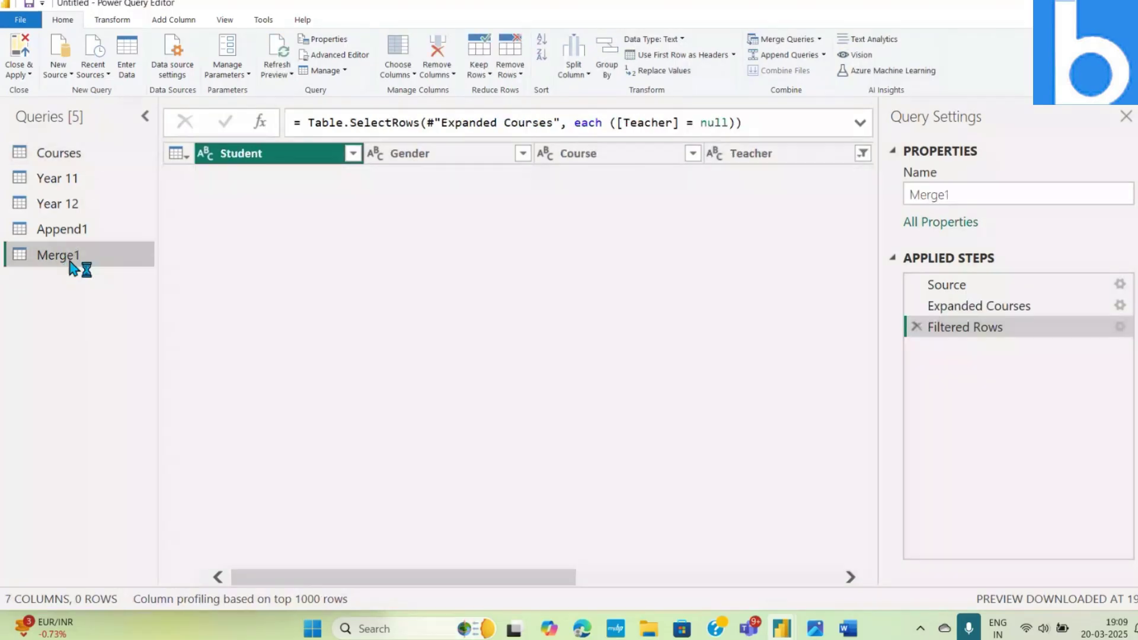
click(863, 153)
click(562, 370)
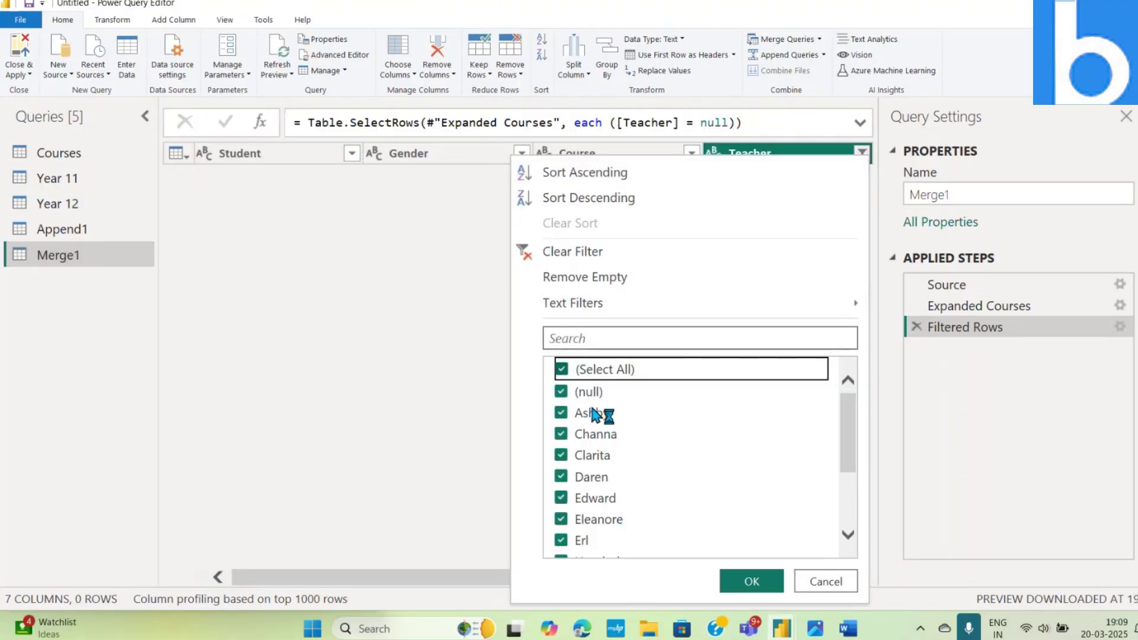
click(752, 581)
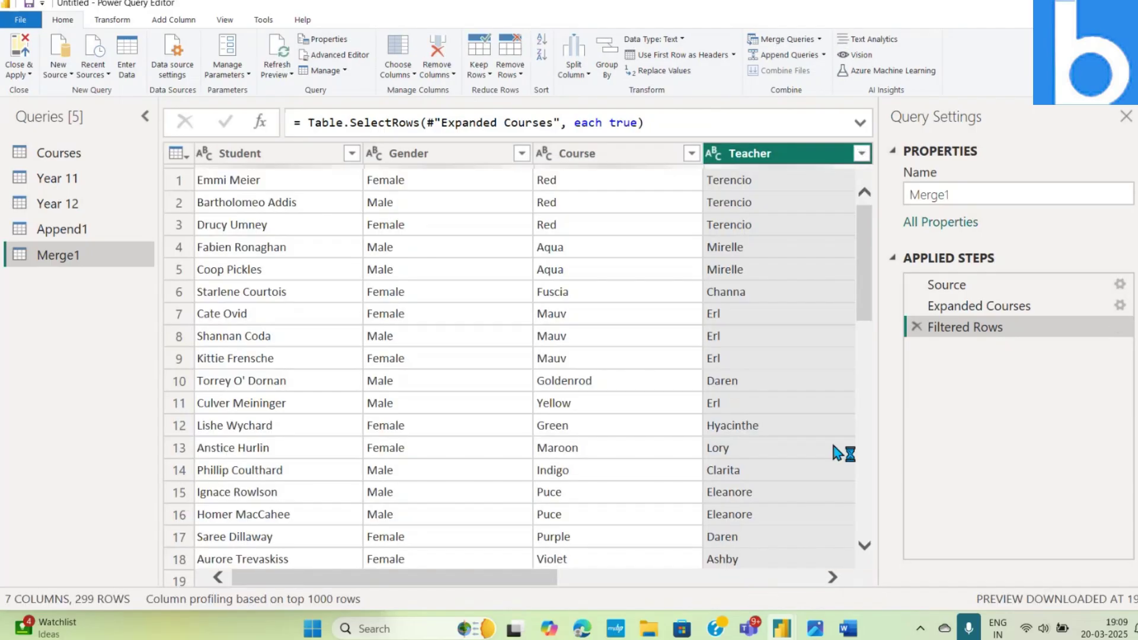
click(917, 327)
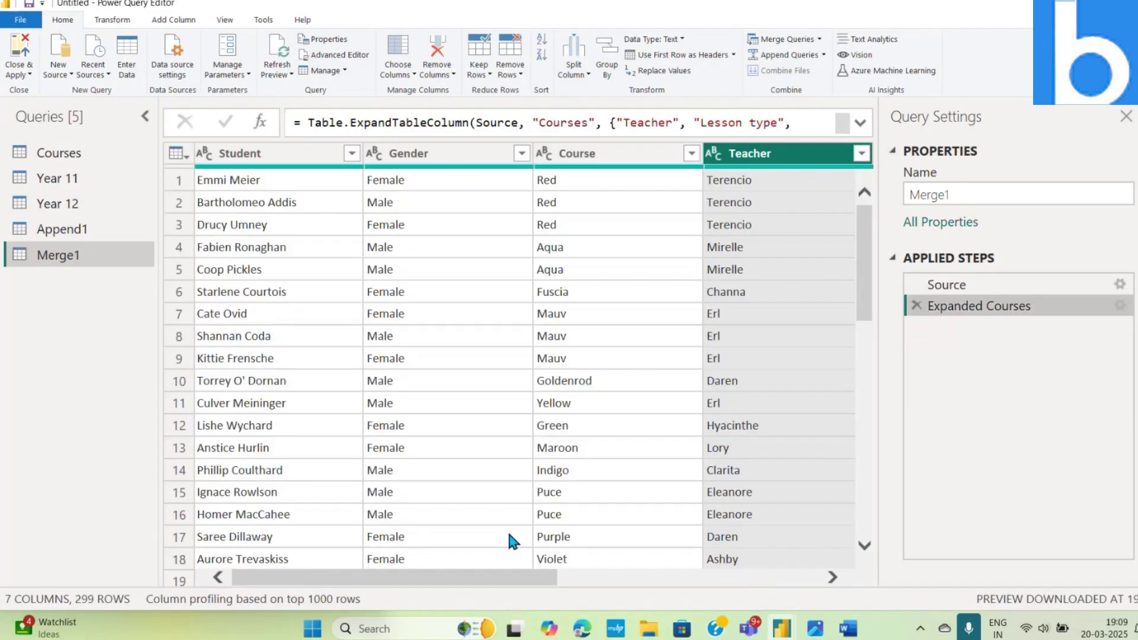
drag(471, 583, 674, 583)
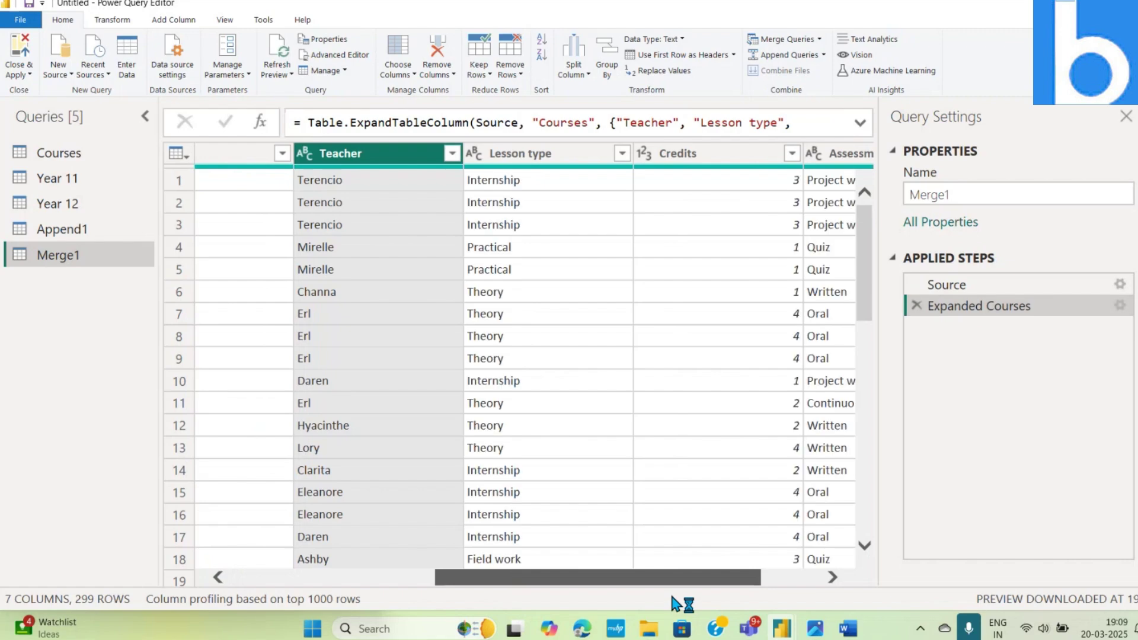
click(452, 153)
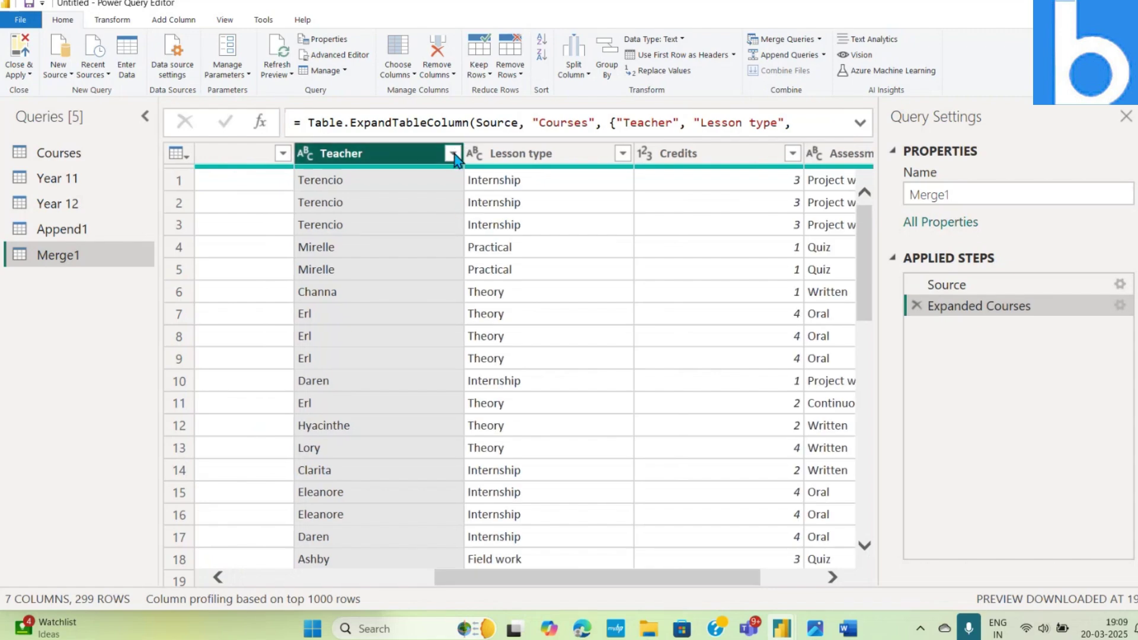
click(428, 582)
drag(465, 577, 237, 577)
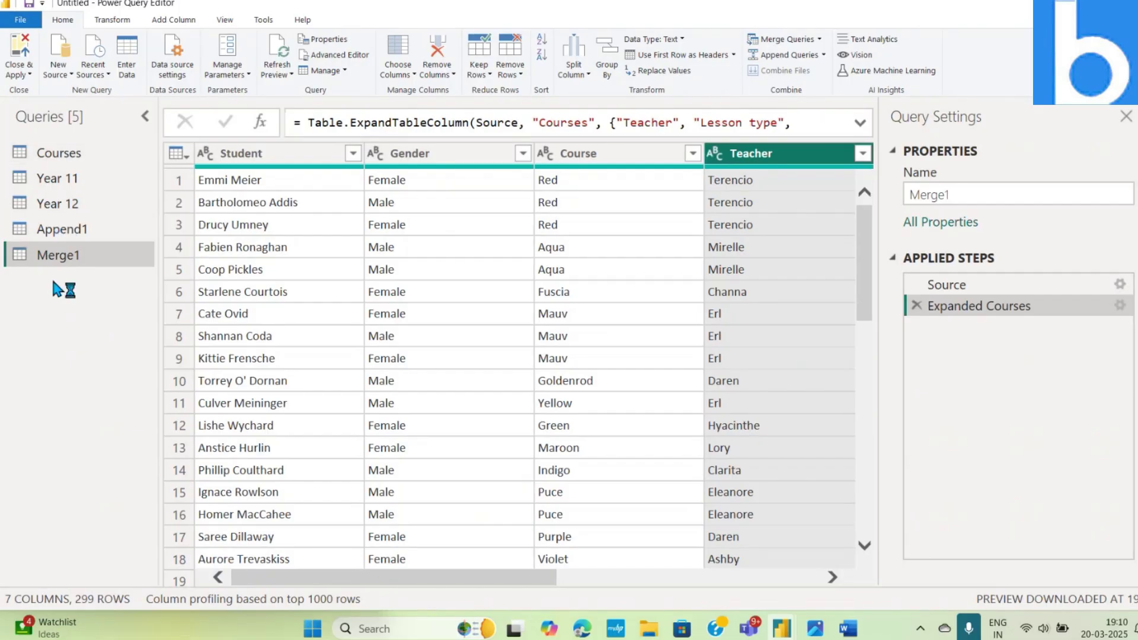
Step: Disable loading for the Courses, Year 11 and Year 12 queries
right_click(63, 151)
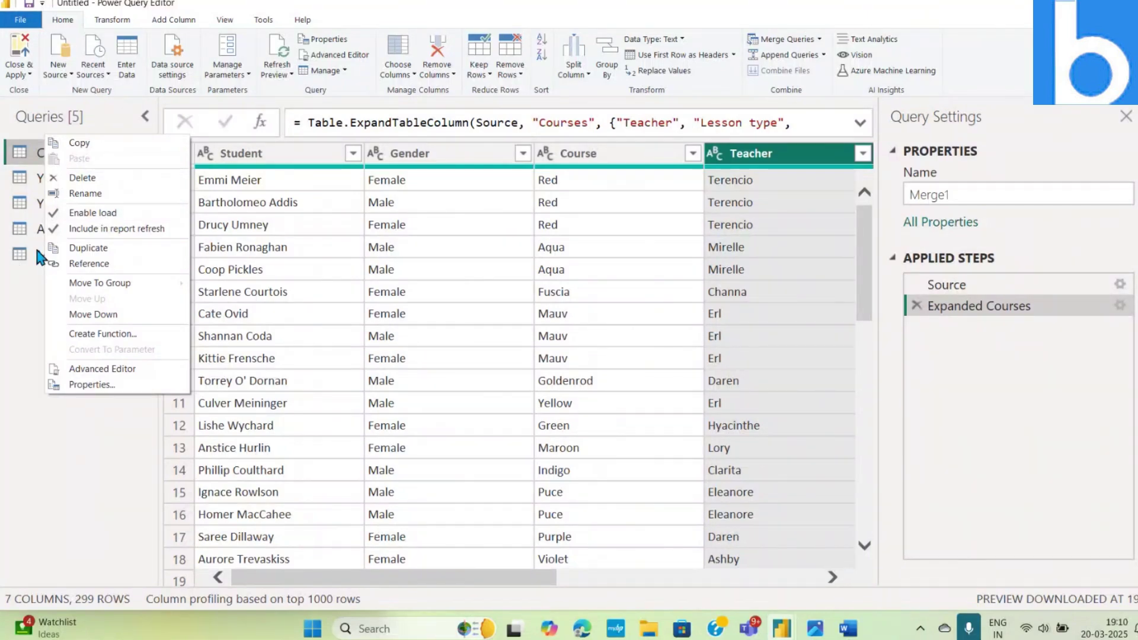
click(77, 221)
right_click(73, 181)
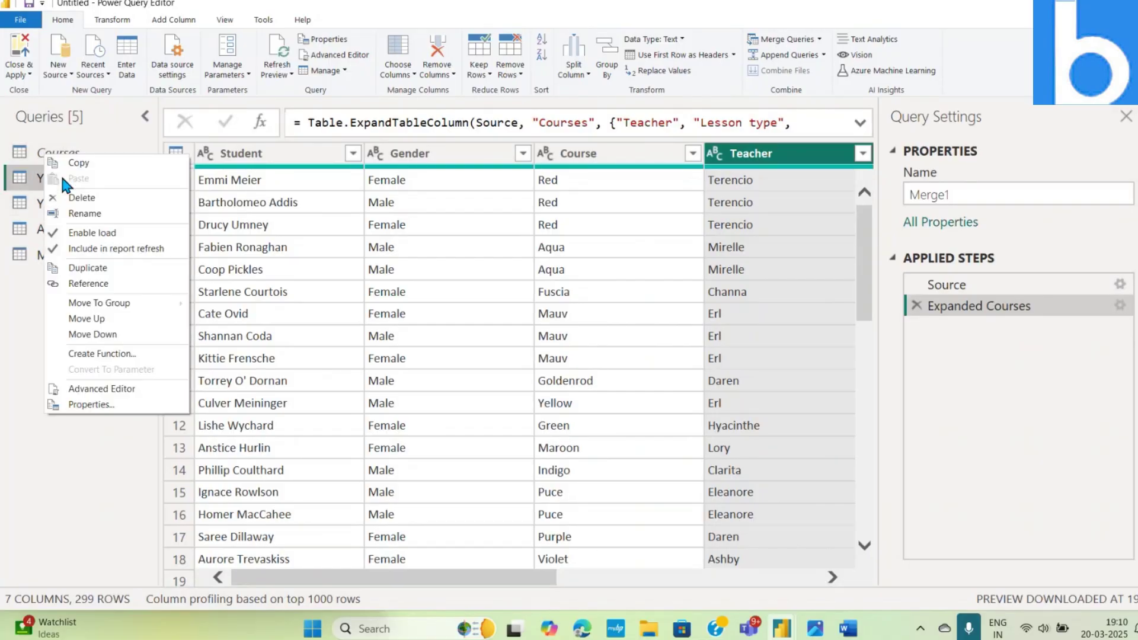
click(67, 230)
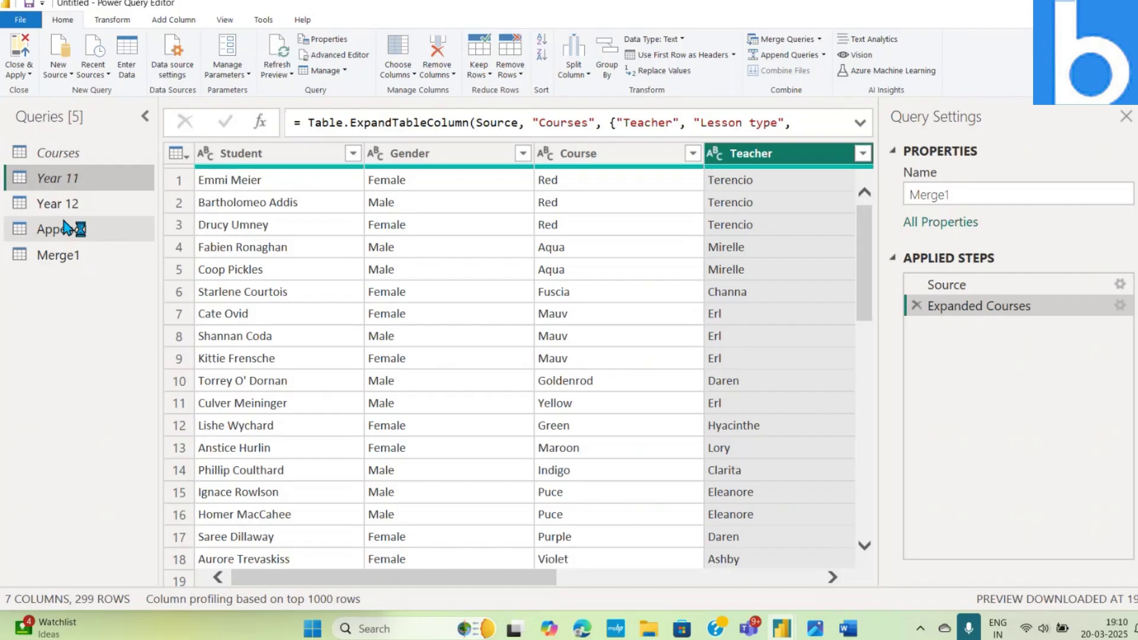
right_click(63, 204)
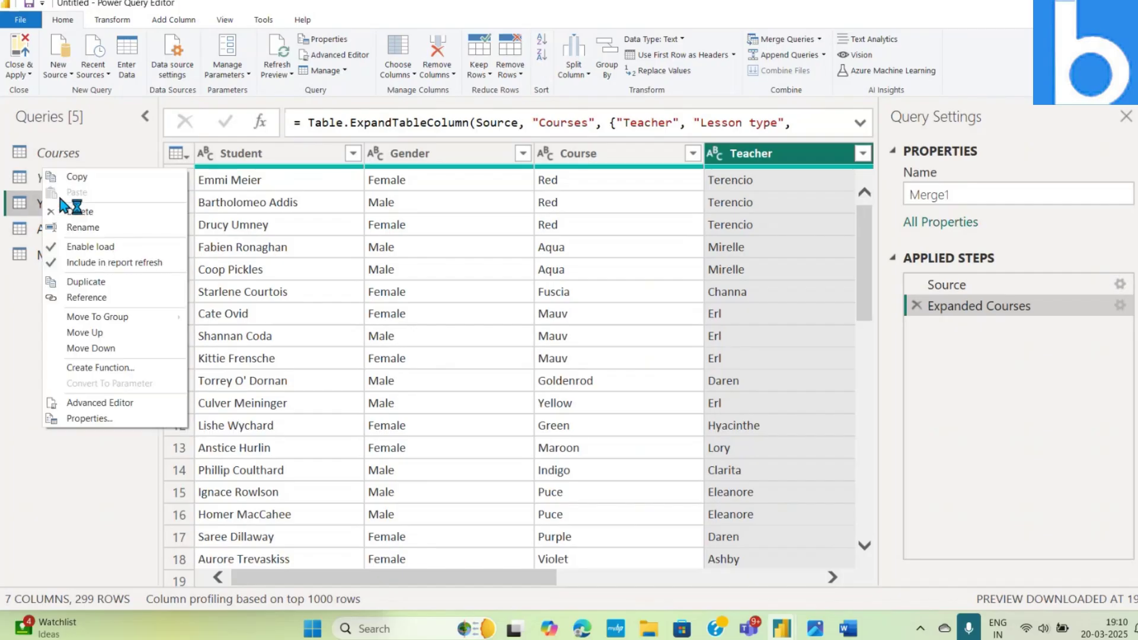
click(82, 248)
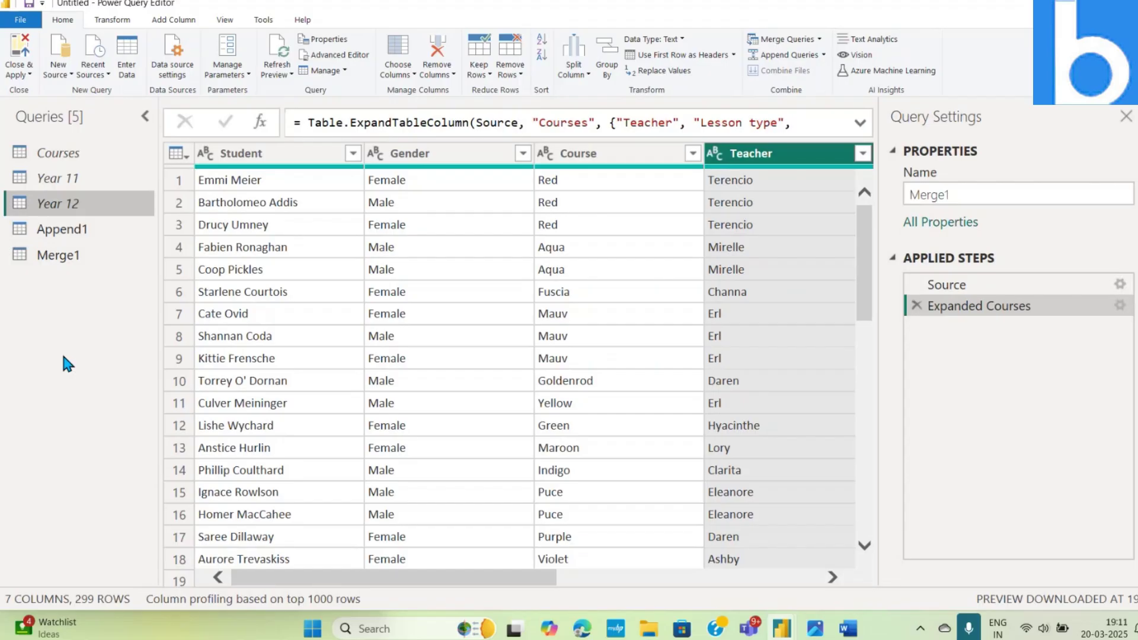
Step: Disable loading for the Append1 query and check the load options of Merge1
right_click(66, 230)
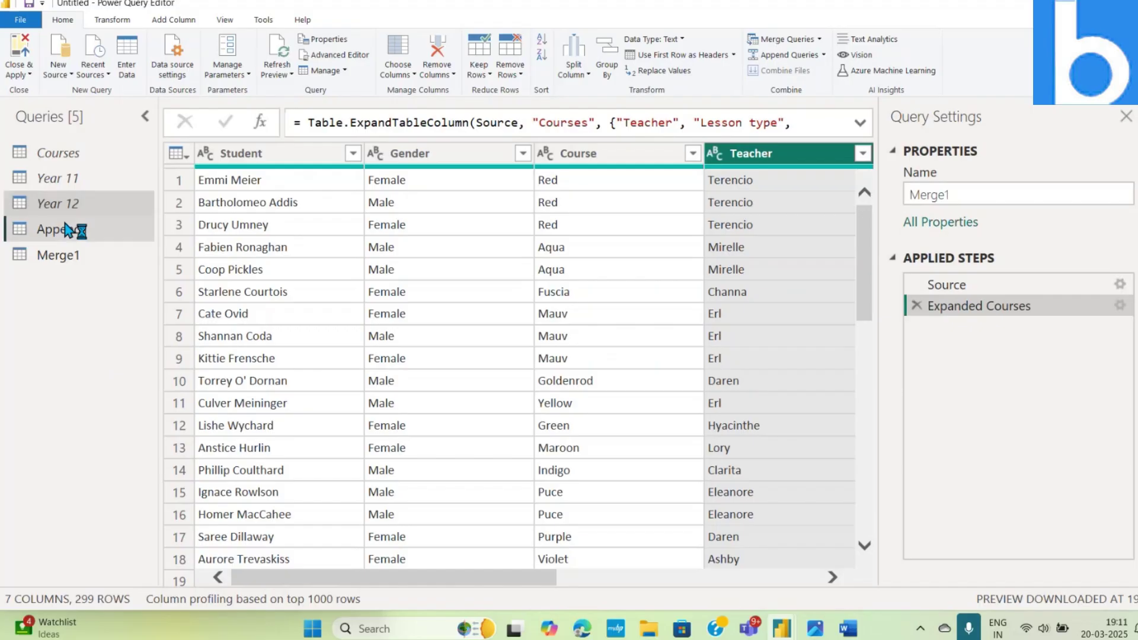
click(102, 269)
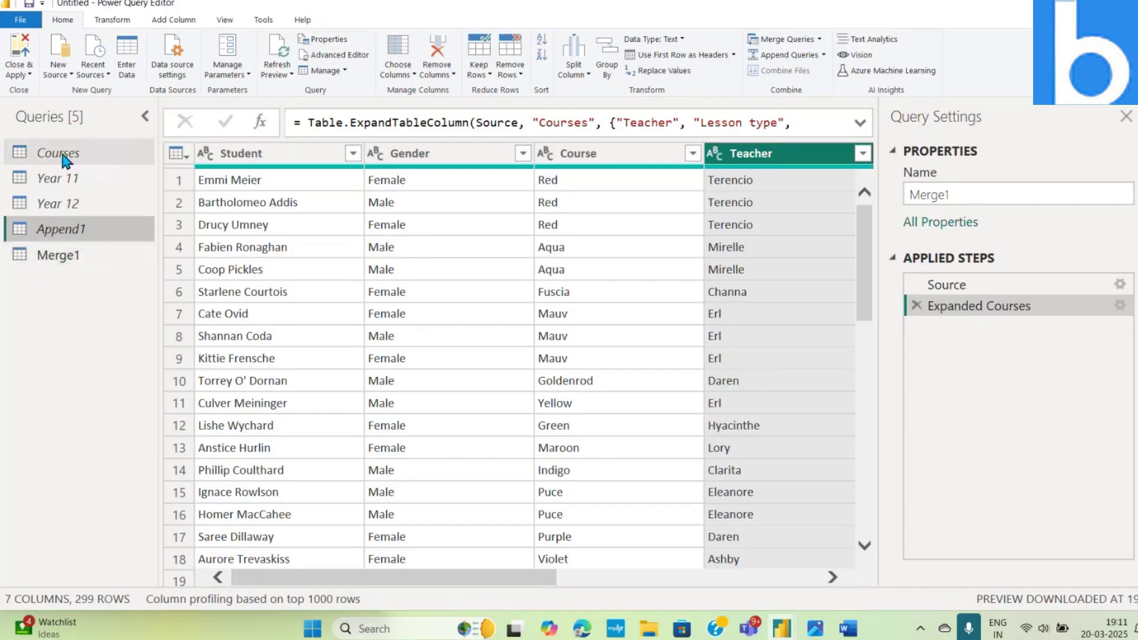
right_click(61, 261)
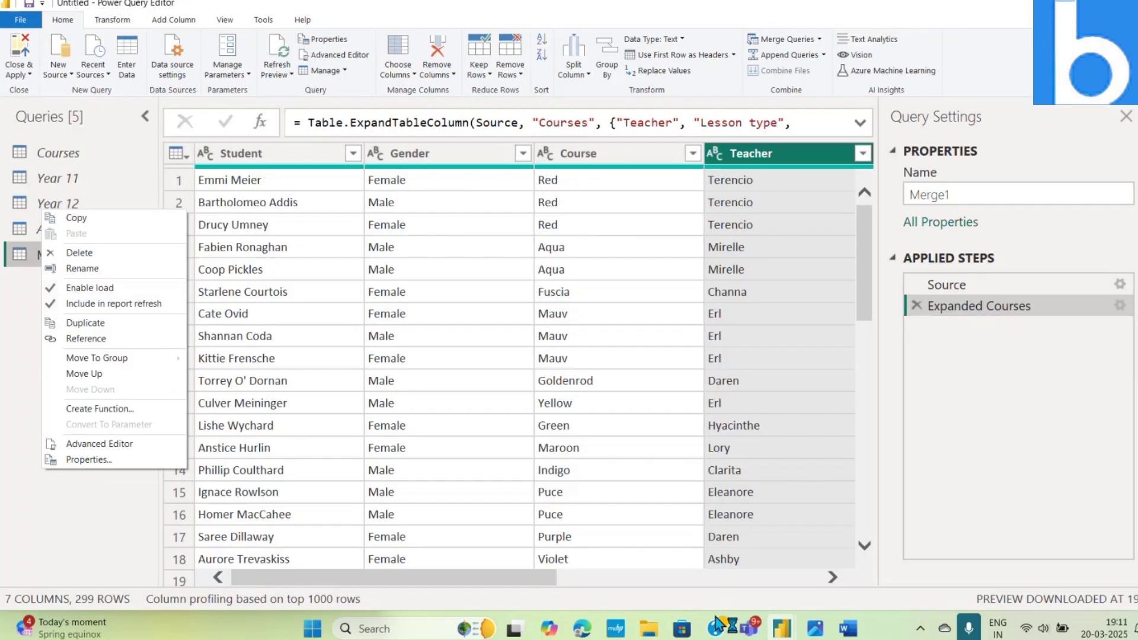
Step: Switch to the Teams meeting, close the transcript, show the meeting chat, dismiss the recording notice and return to Power Query Editor
mouse_move(752, 629)
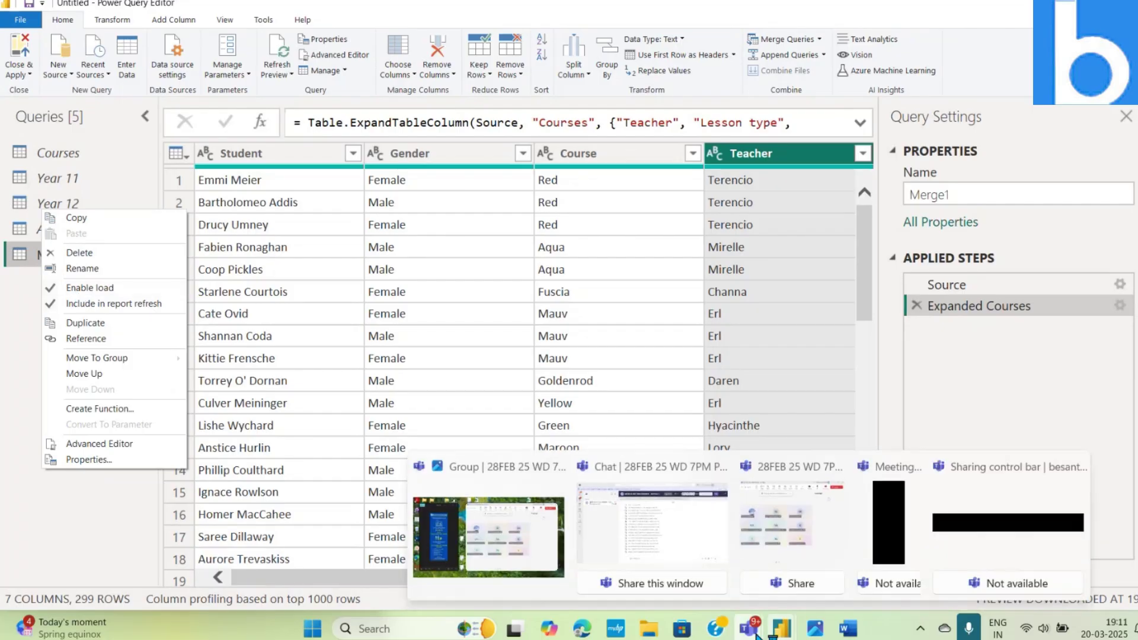
click(528, 585)
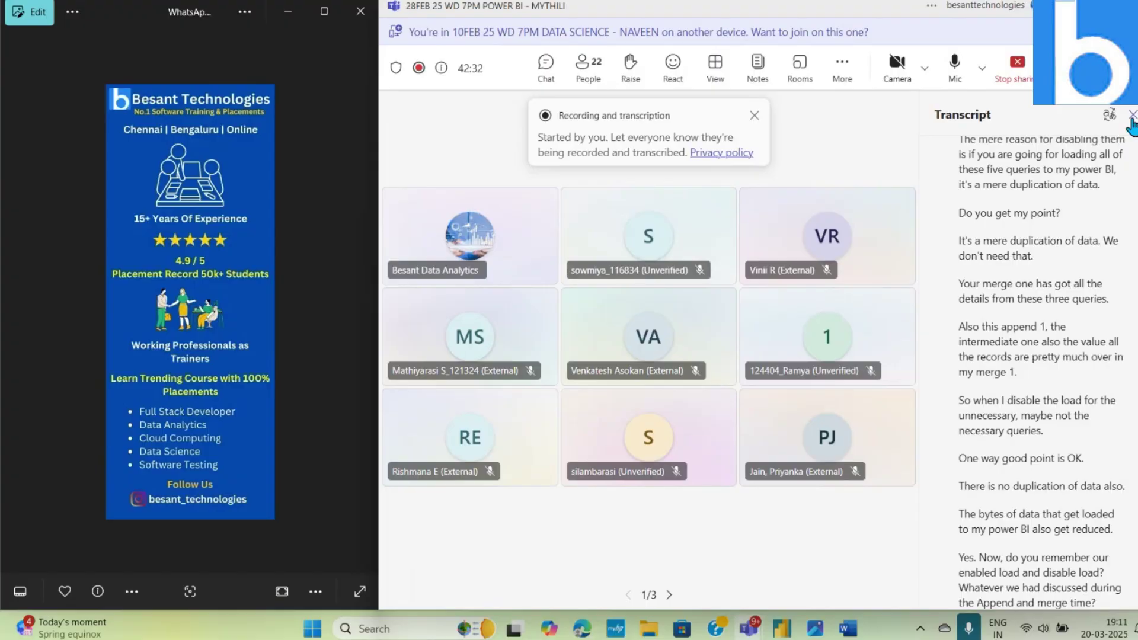
click(1133, 114)
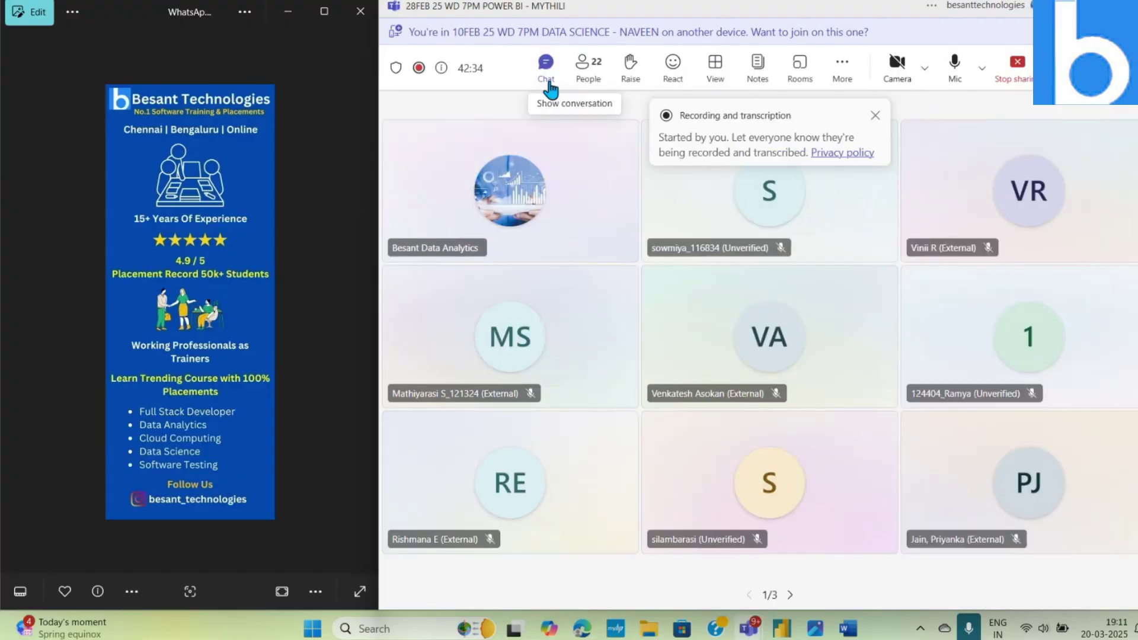
click(546, 73)
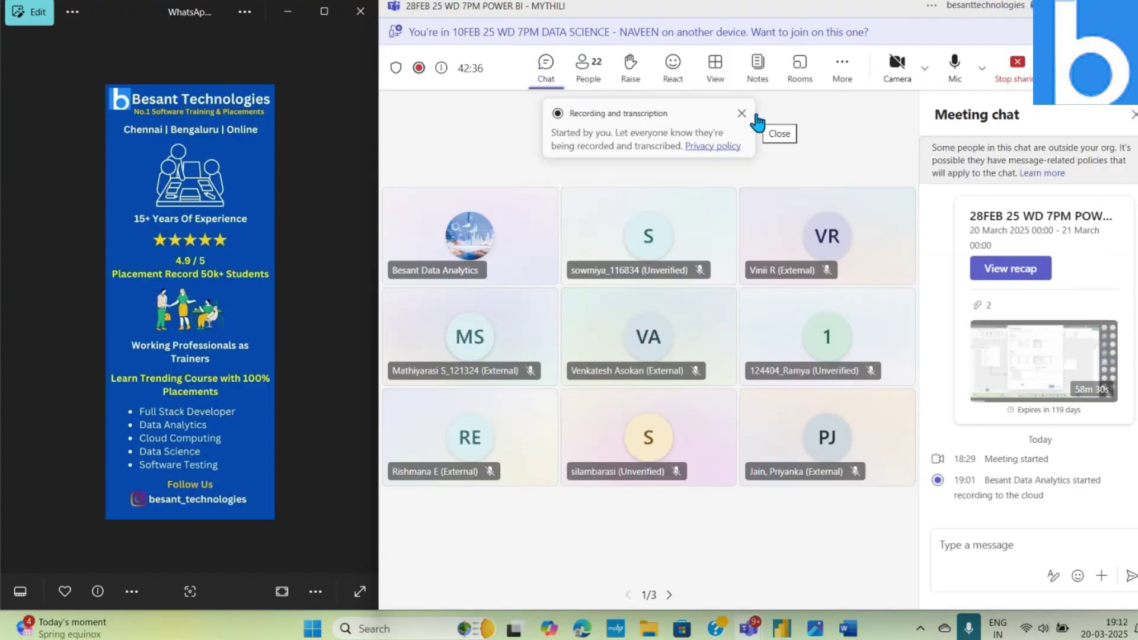
click(755, 115)
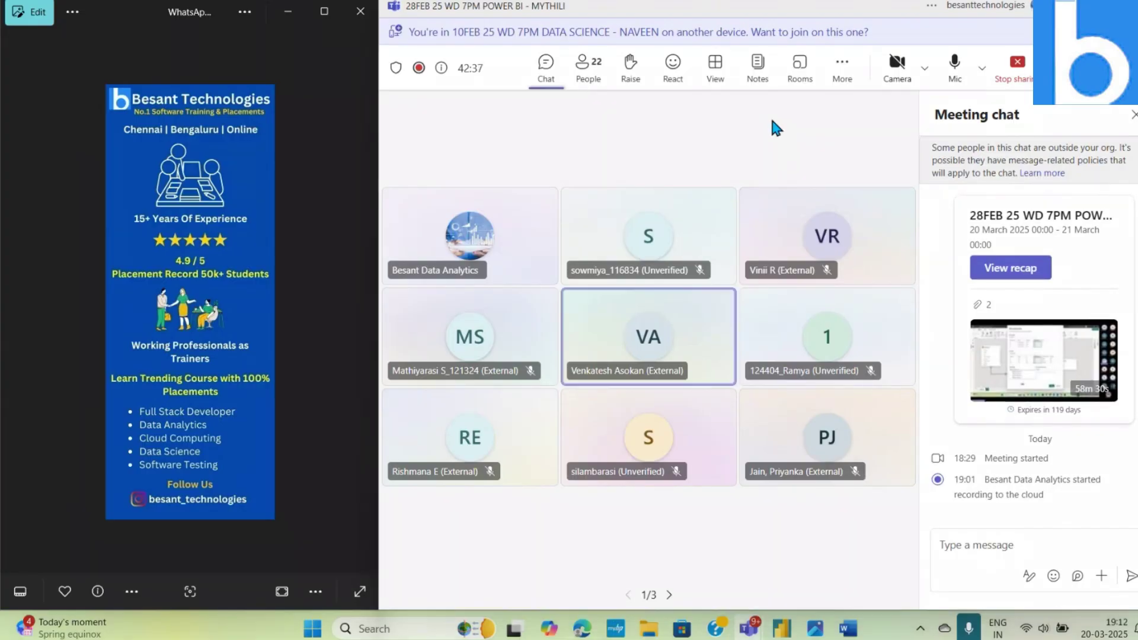
key(alt+Tab)
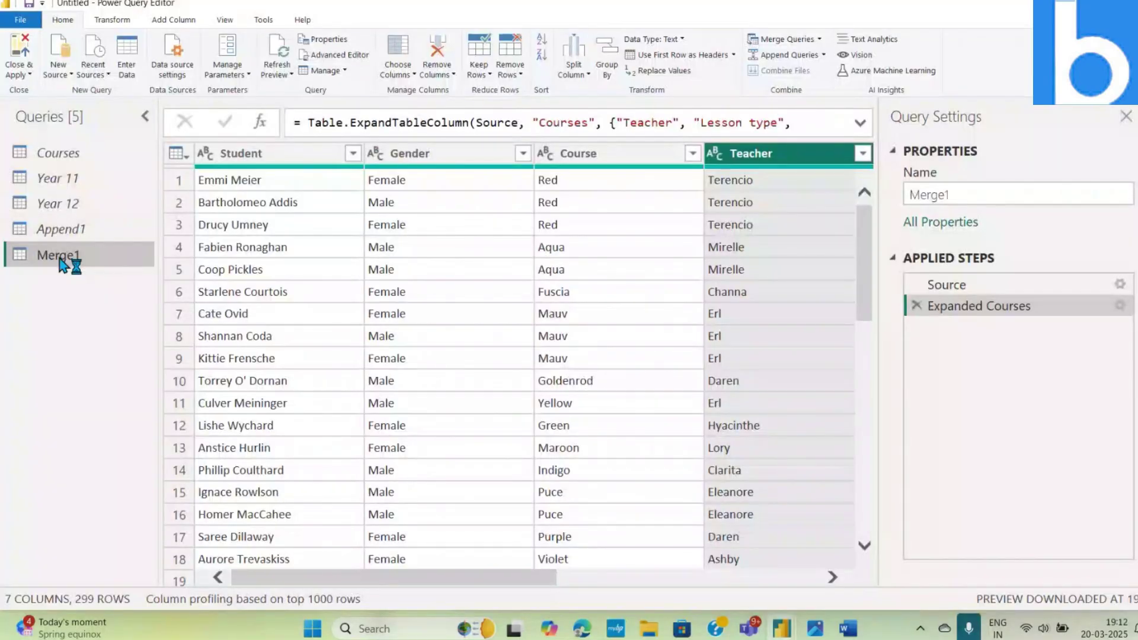
Step: Compare the load and report refresh options of the Merge1 and Year 11 queries
right_click(63, 261)
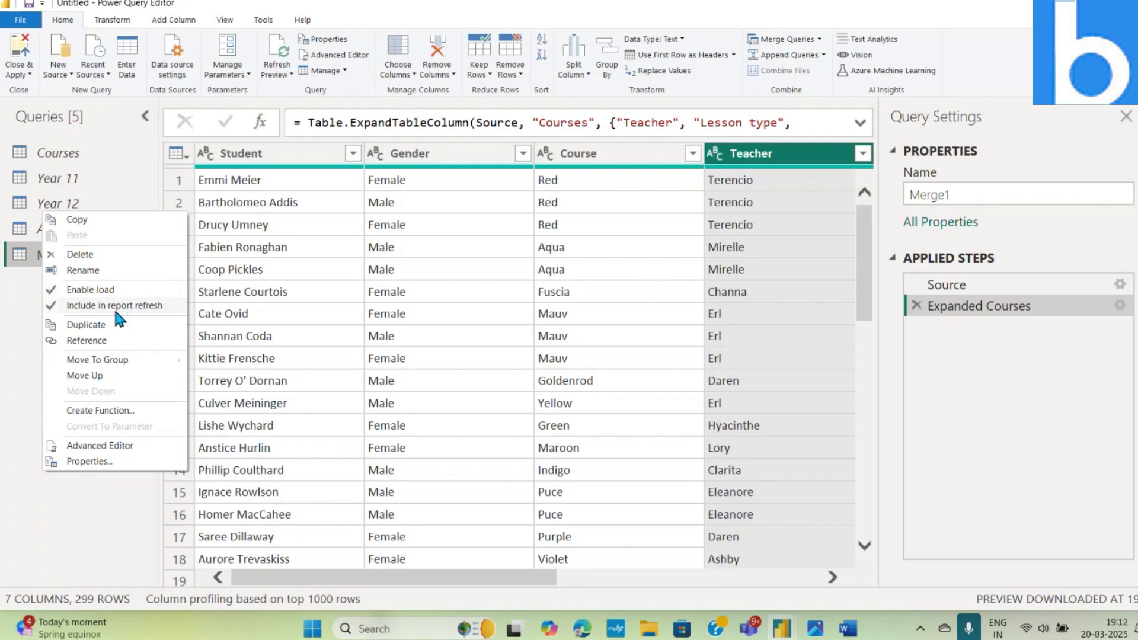
click(83, 504)
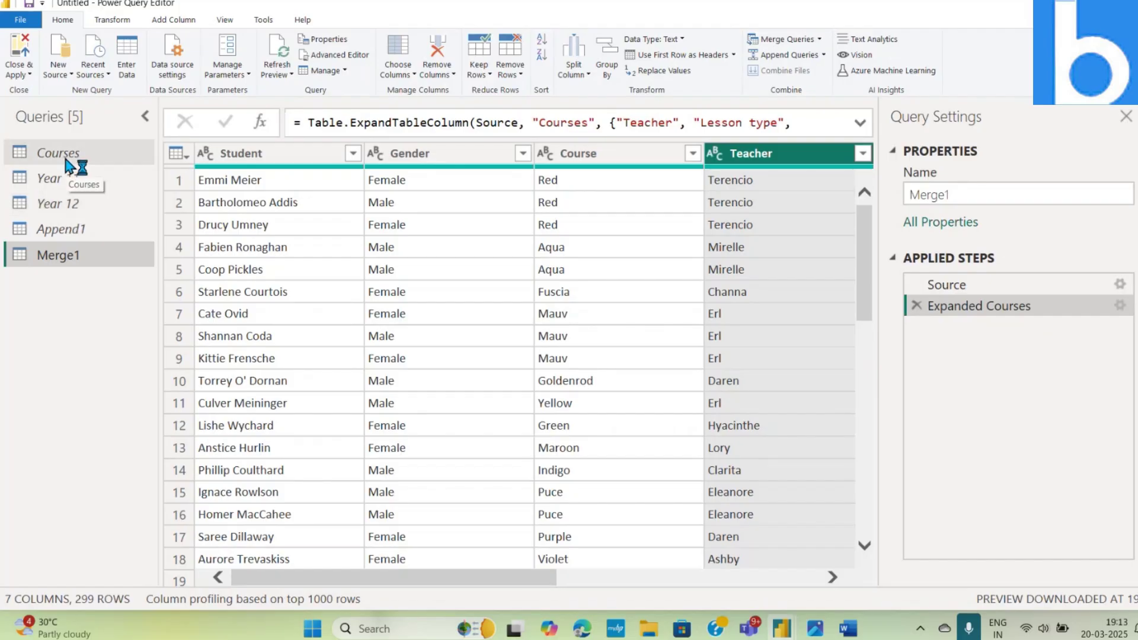
right_click(59, 177)
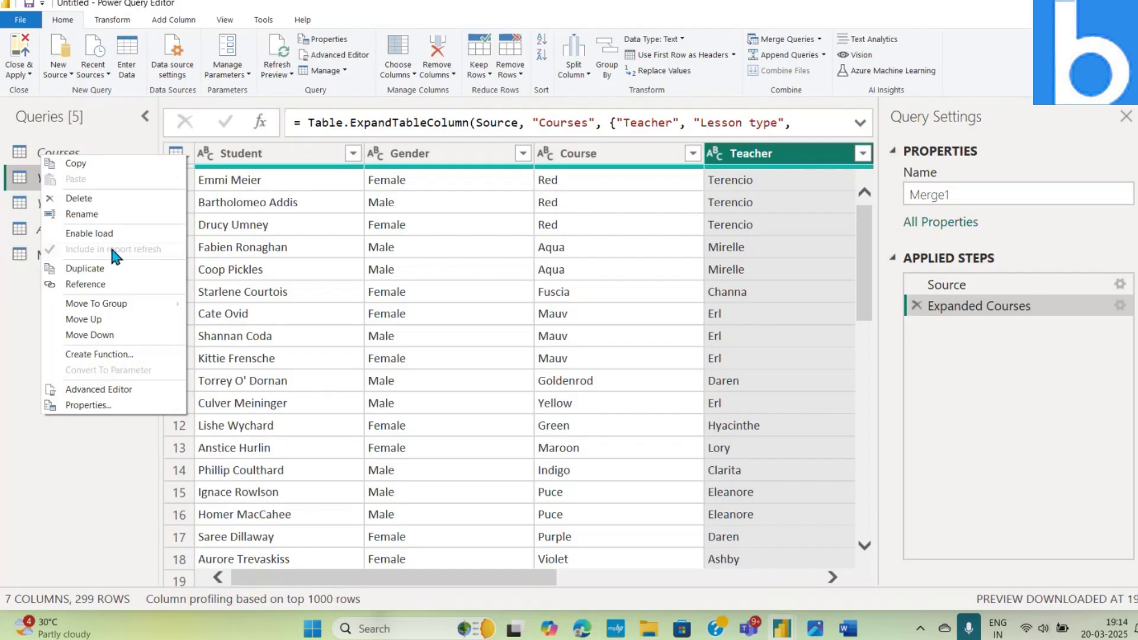
click(41, 513)
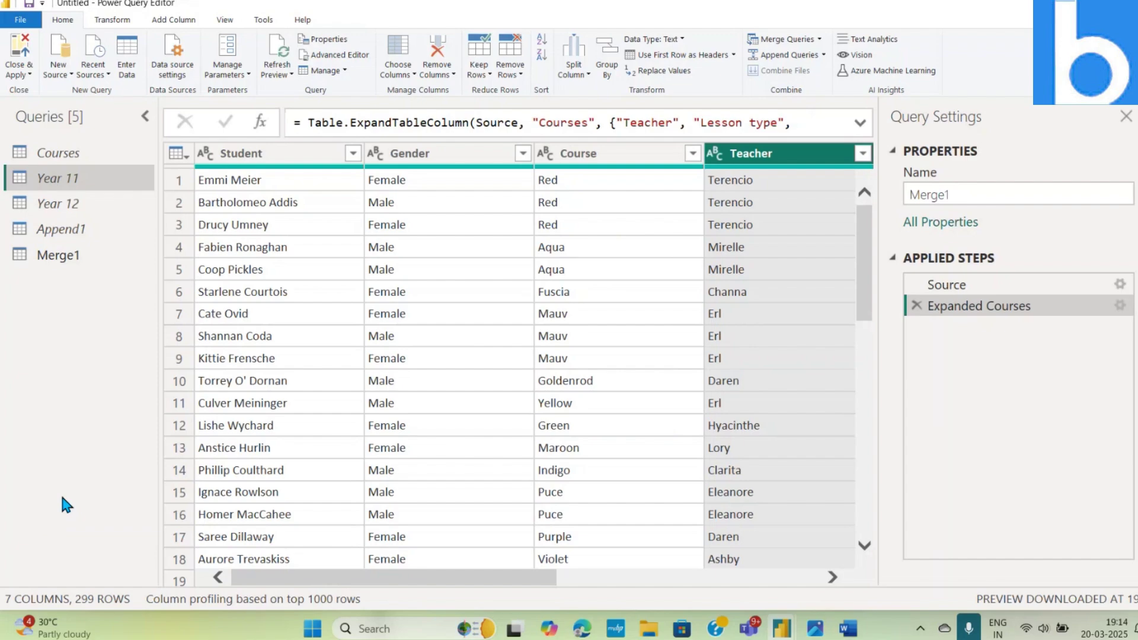
Step: Open the Courses query to review its data, and switch to the Teams meeting window
click(61, 158)
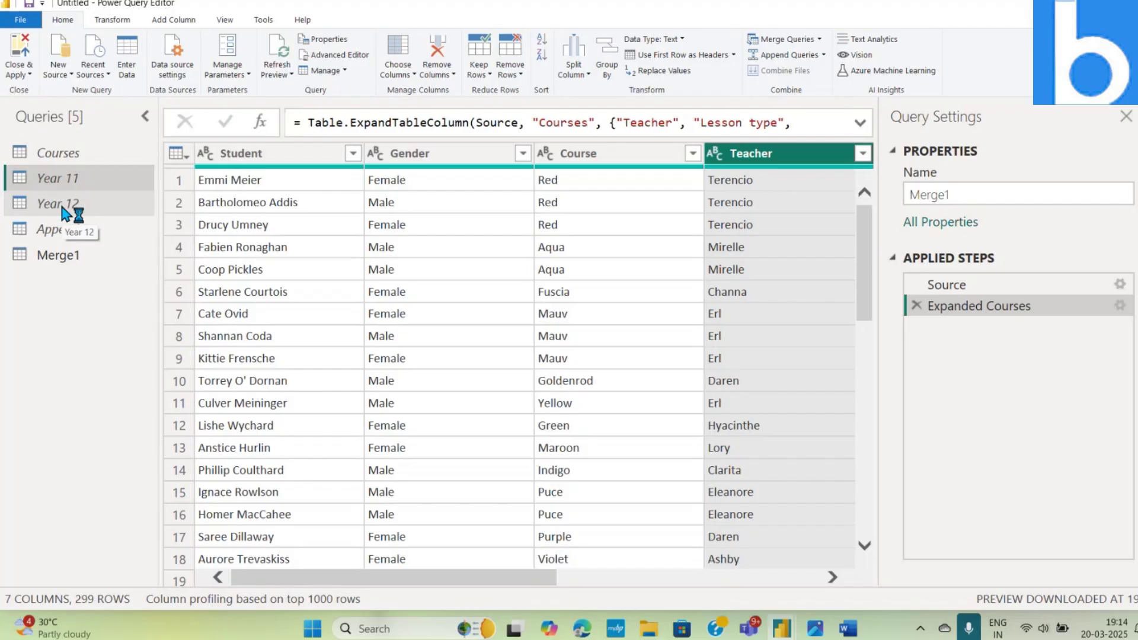
click(72, 157)
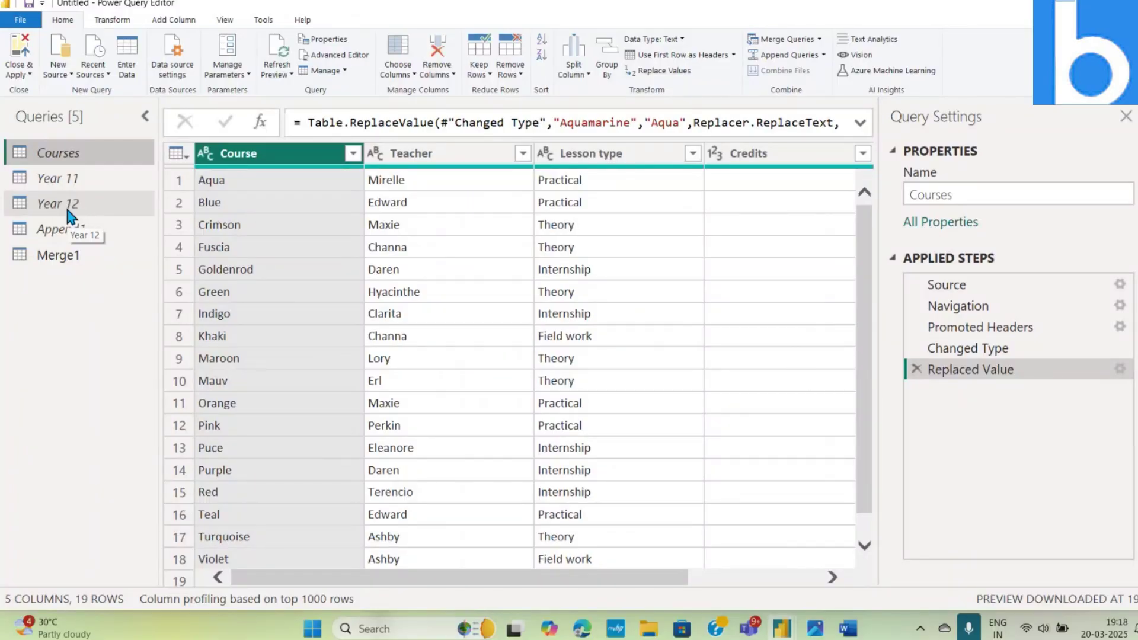
click(67, 210)
key(alt+Tab)
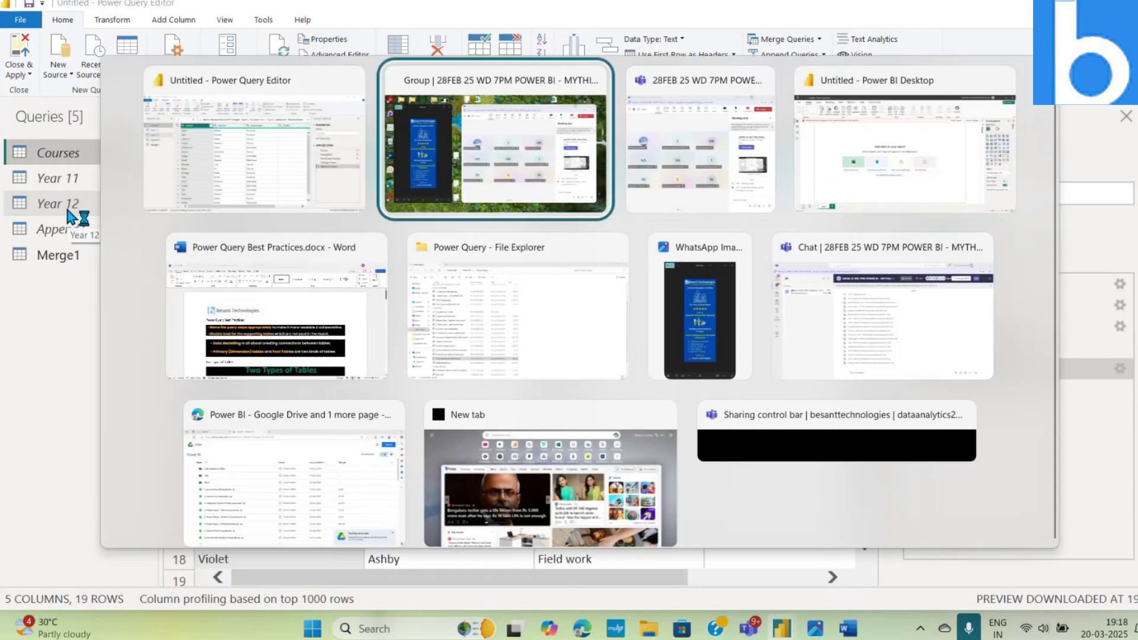